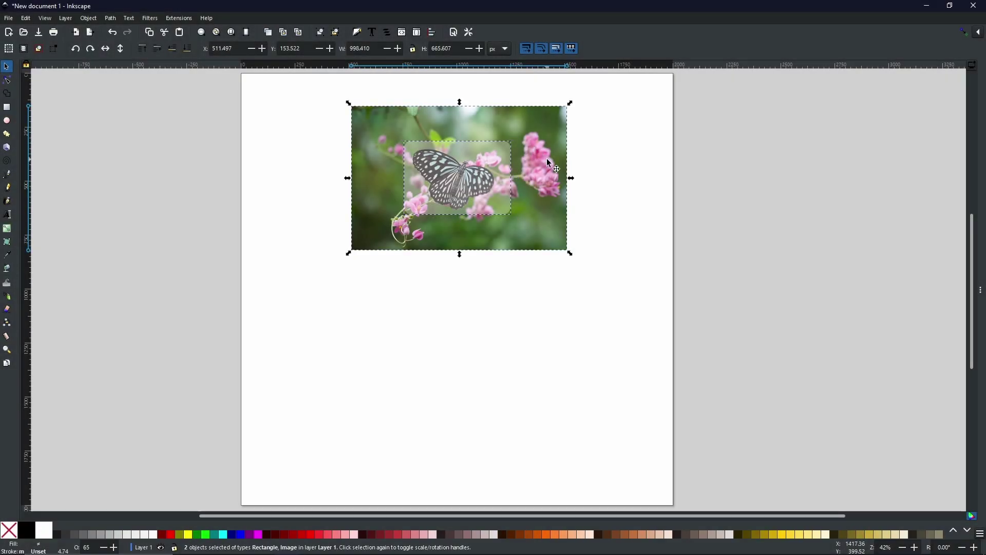
# Apply Path > Union to the rectangle and photo; it fails because the photo isn't a path.
pyautogui.click(109, 19)
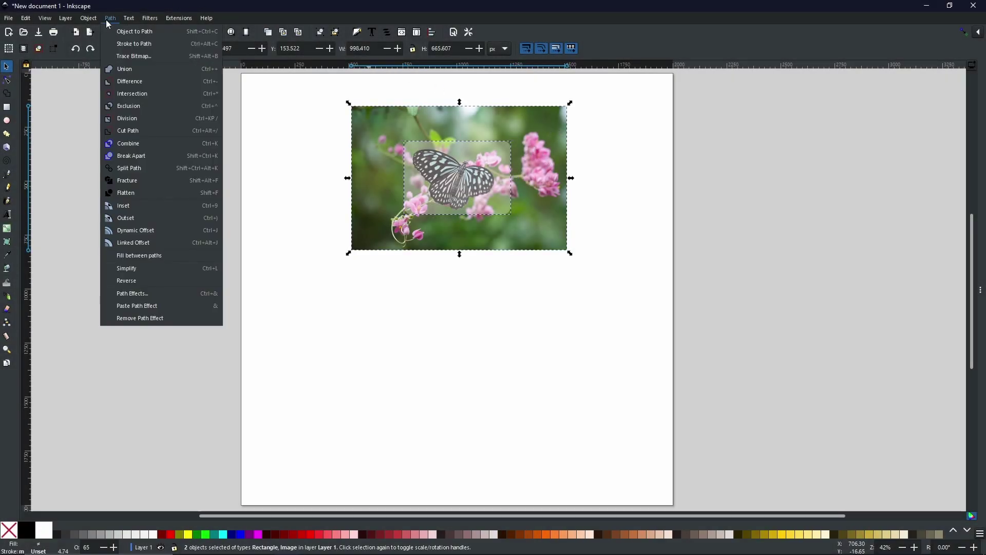
pyautogui.click(132, 68)
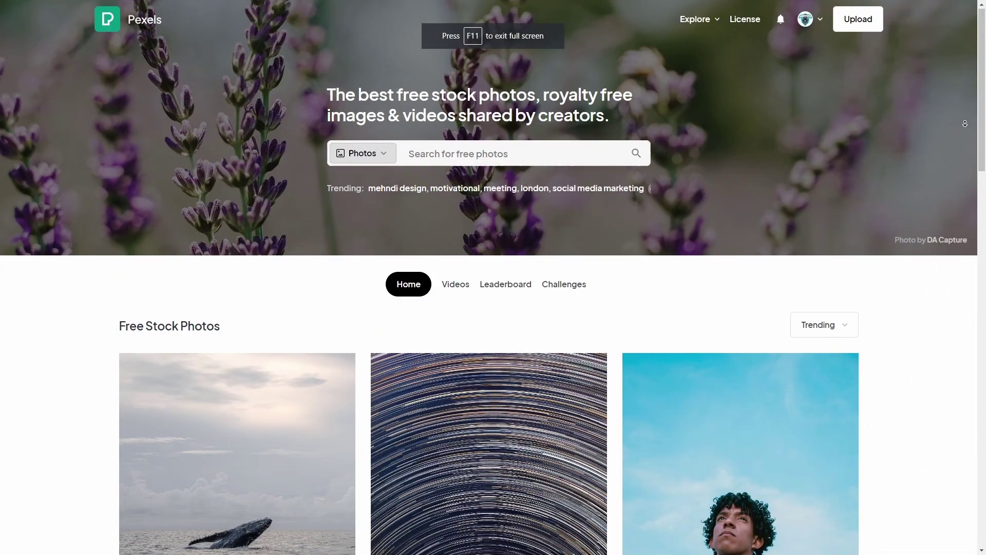
# Scroll down the Pexels home page through the grid of free stock photos.
pyautogui.scroll(-6, 965, 123)
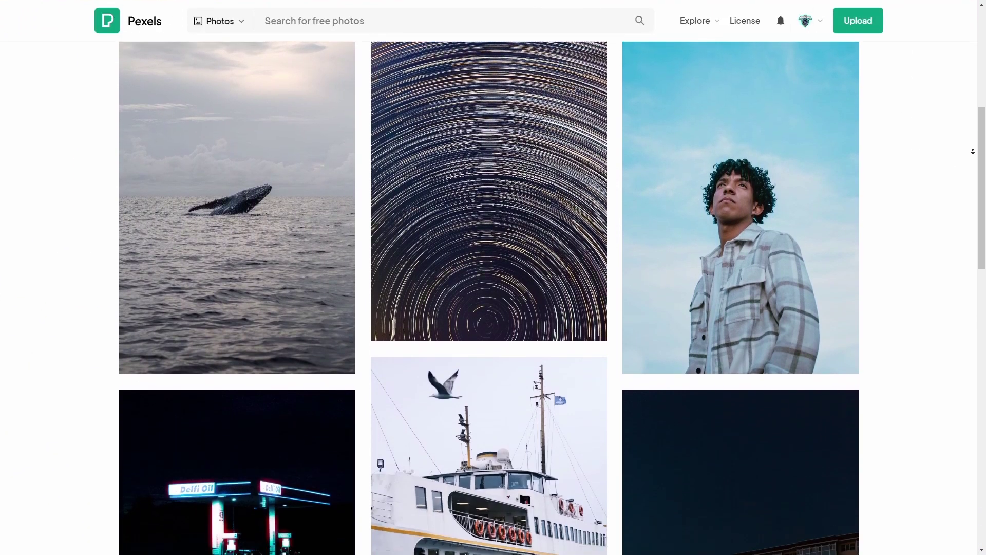
pyautogui.scroll(-8, 972, 151)
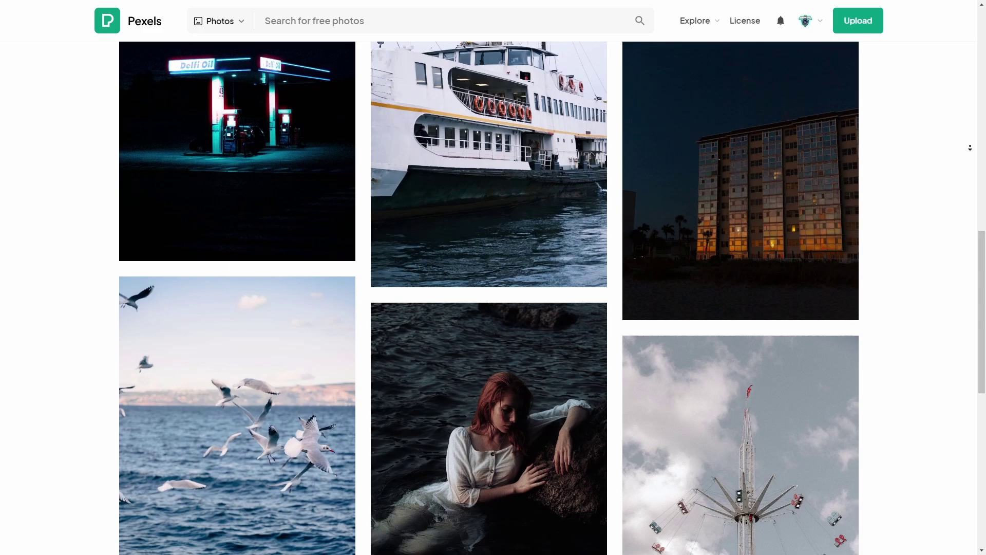
pyautogui.scroll(-8, 970, 148)
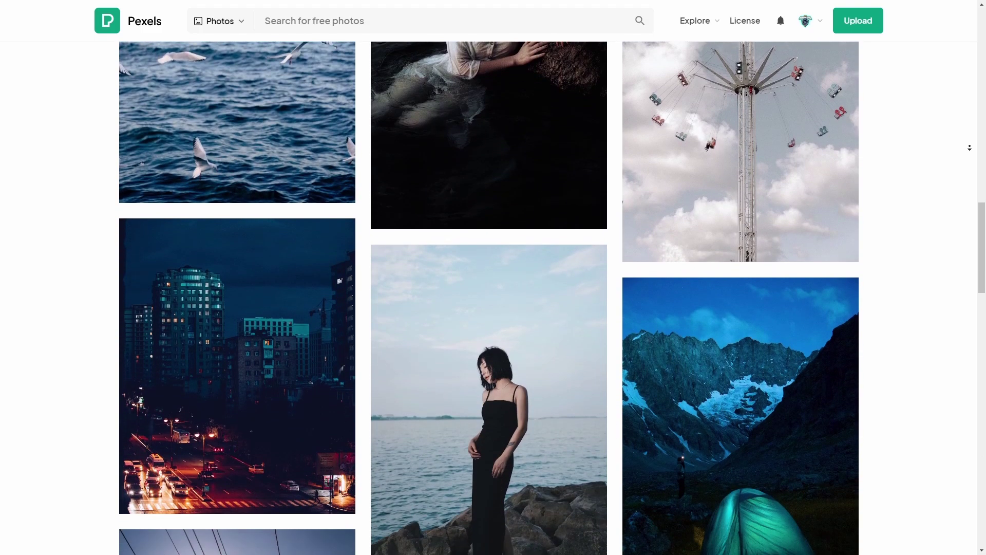
pyautogui.scroll(-8, 970, 148)
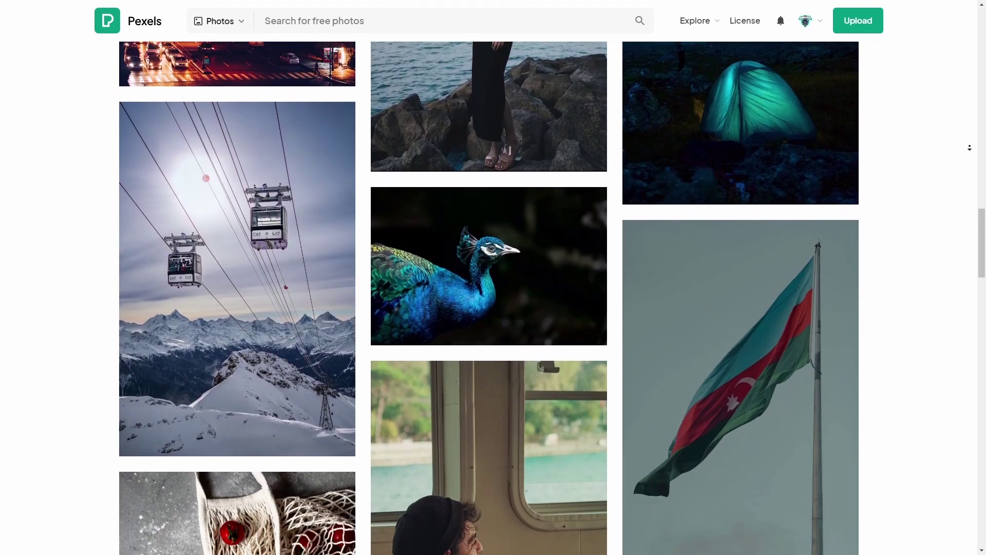
pyautogui.scroll(-8, 970, 148)
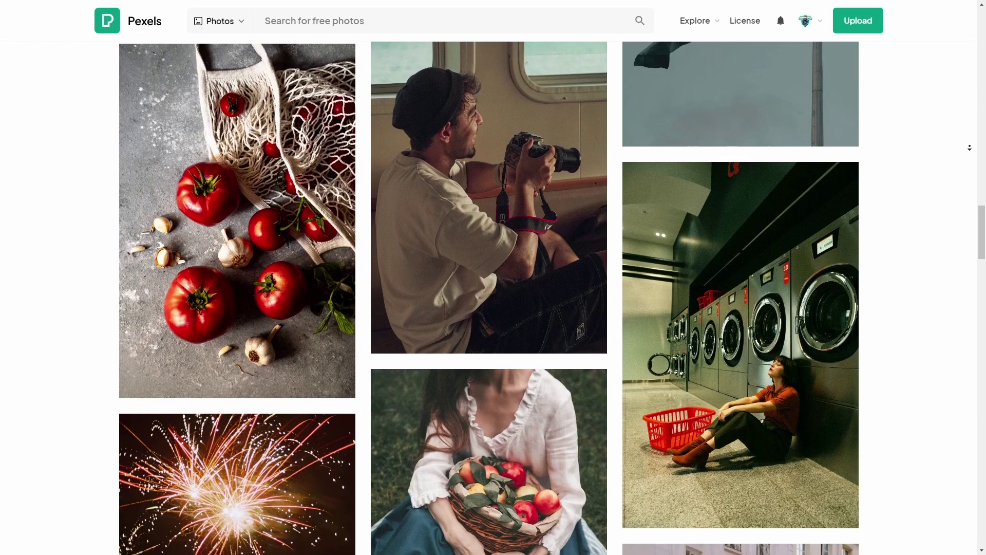
pyautogui.scroll(-8, 969, 148)
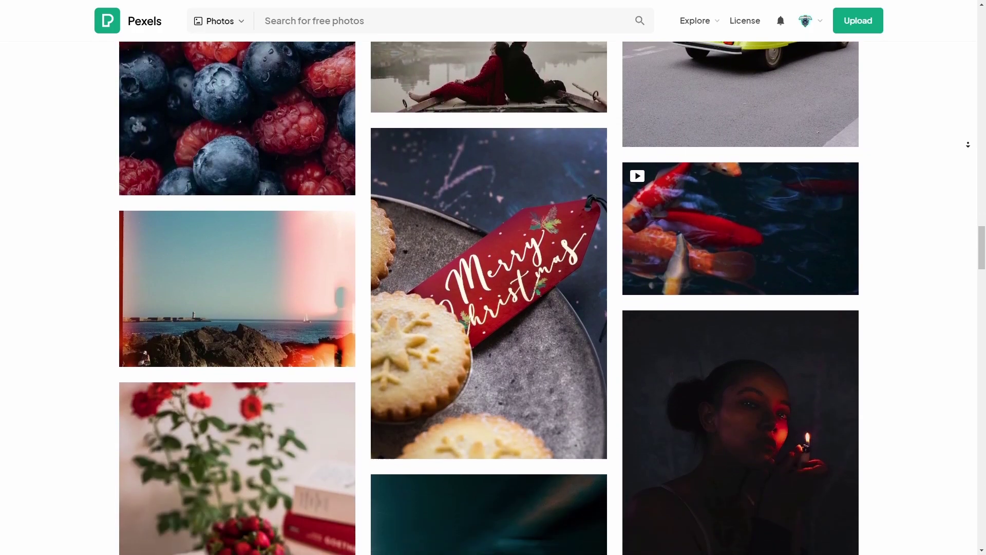
pyautogui.scroll(-2, 968, 145)
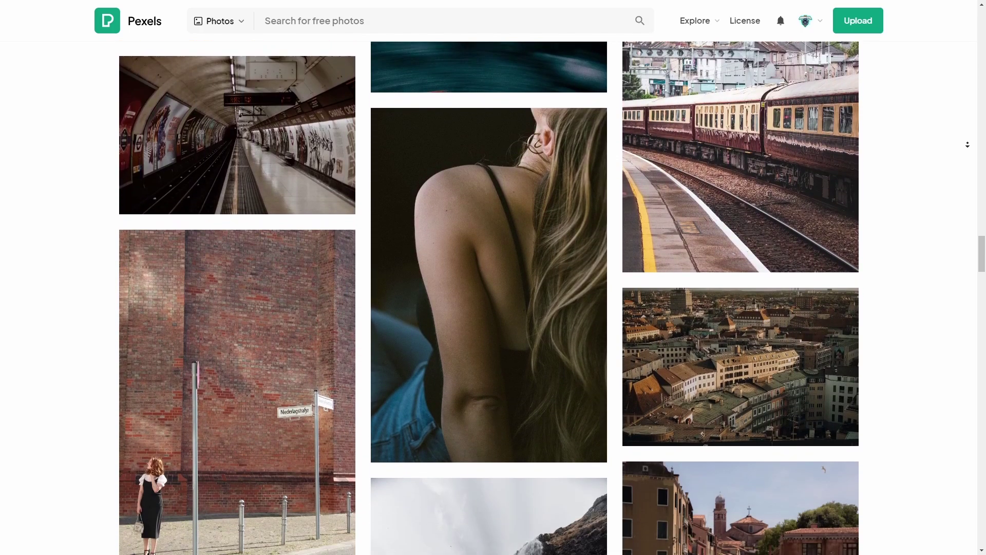
pyautogui.scroll(-2, 968, 145)
pyautogui.scroll(-8, 968, 145)
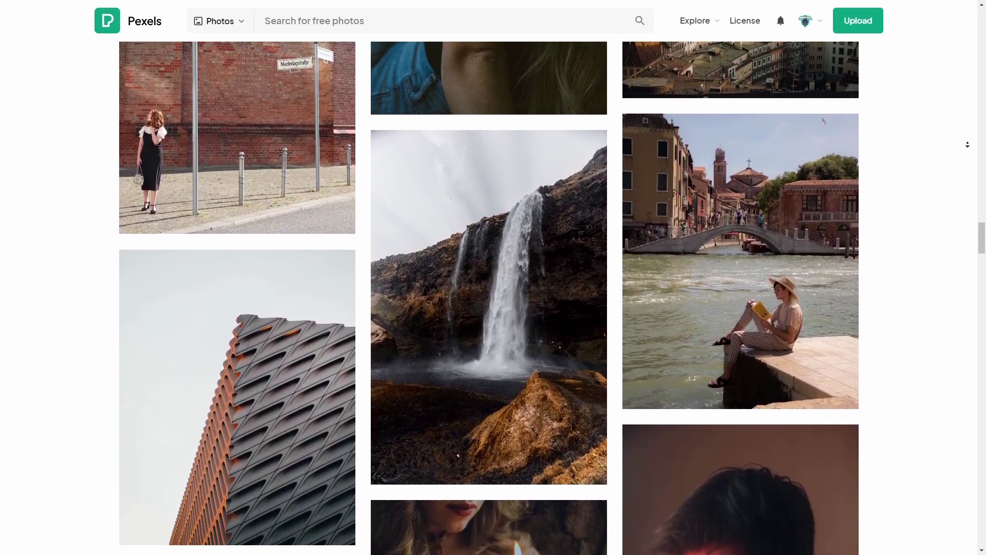
pyautogui.scroll(-2, 968, 145)
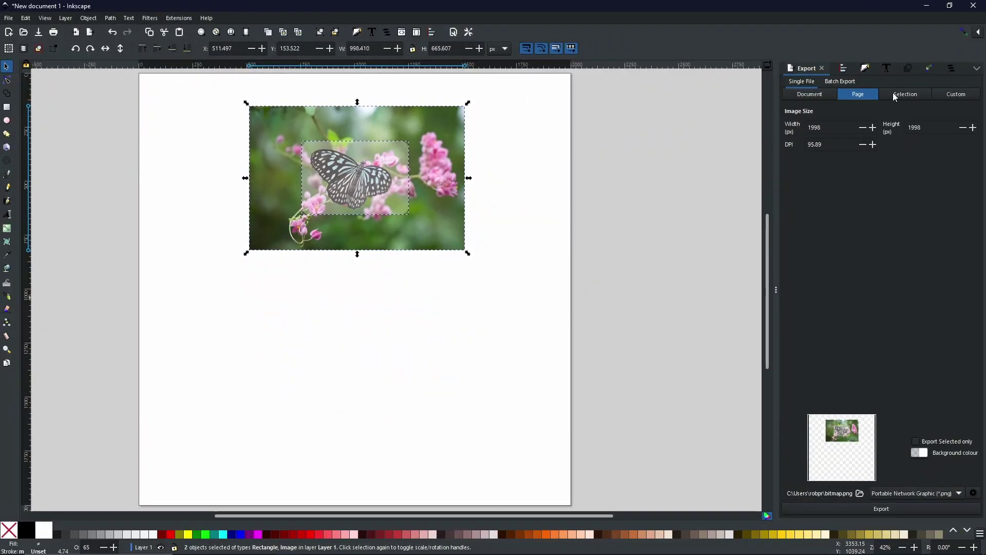
# Show the Trace Bitmap panel in the dock and widen it by dragging the divider left.
pyautogui.click(908, 68)
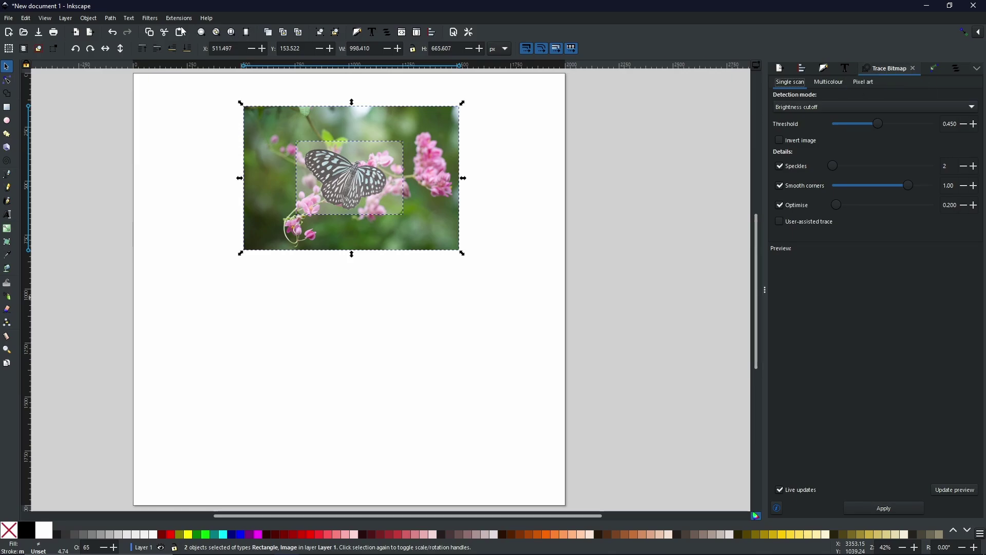
pyautogui.click(111, 18)
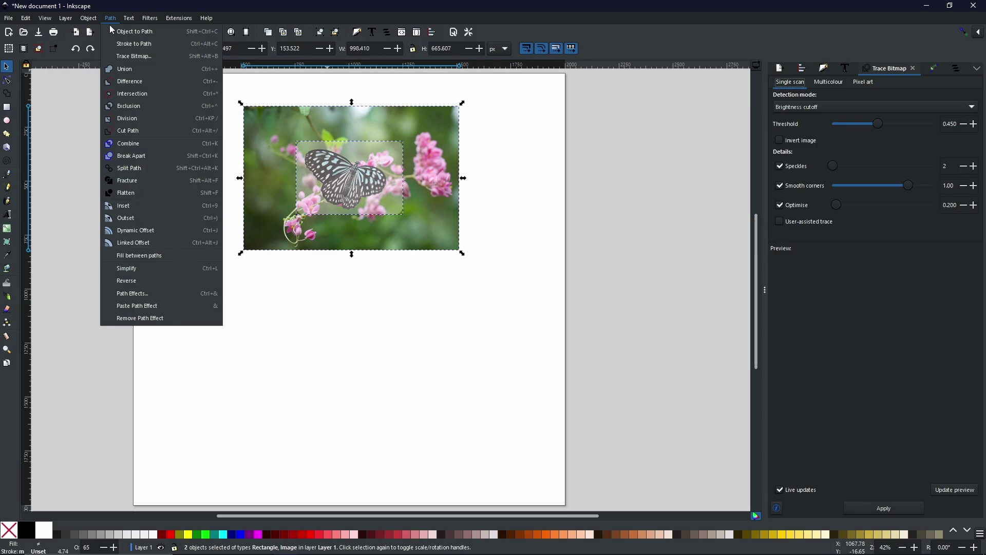
pyautogui.click(137, 56)
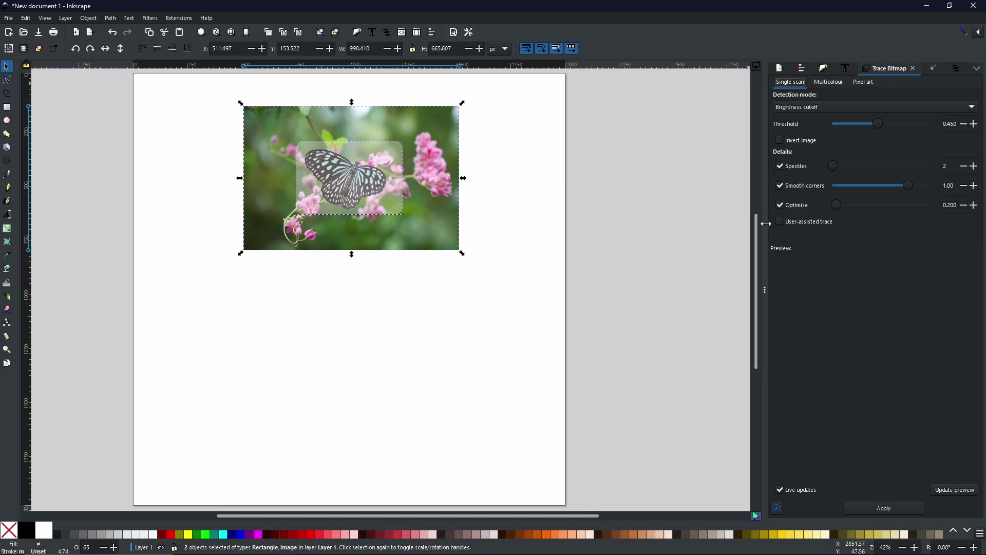
pyautogui.moveTo(766, 224); pyautogui.dragTo(661, 224)
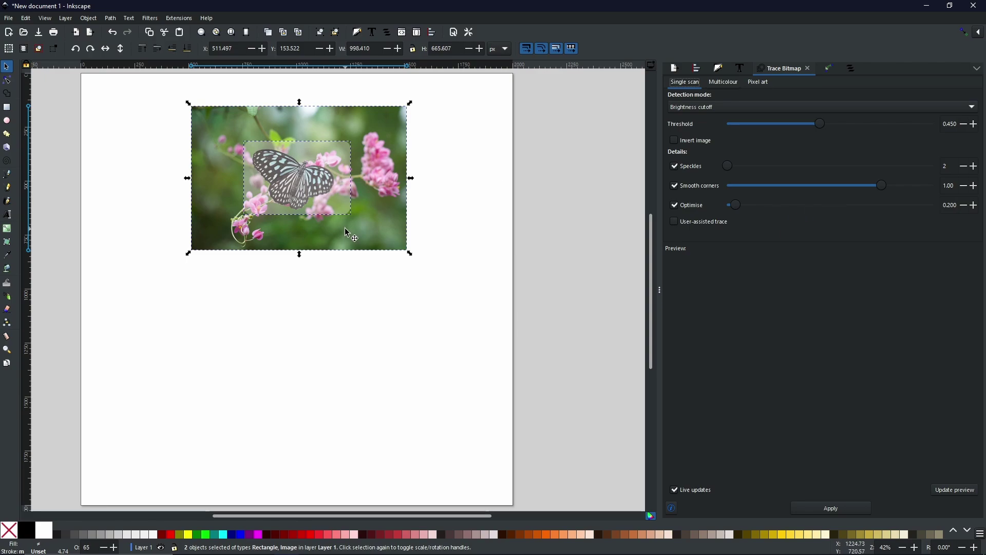
# Move the translucent rectangle beside the page, then select the butterfly photo to preview its trace.
pyautogui.click(467, 211)
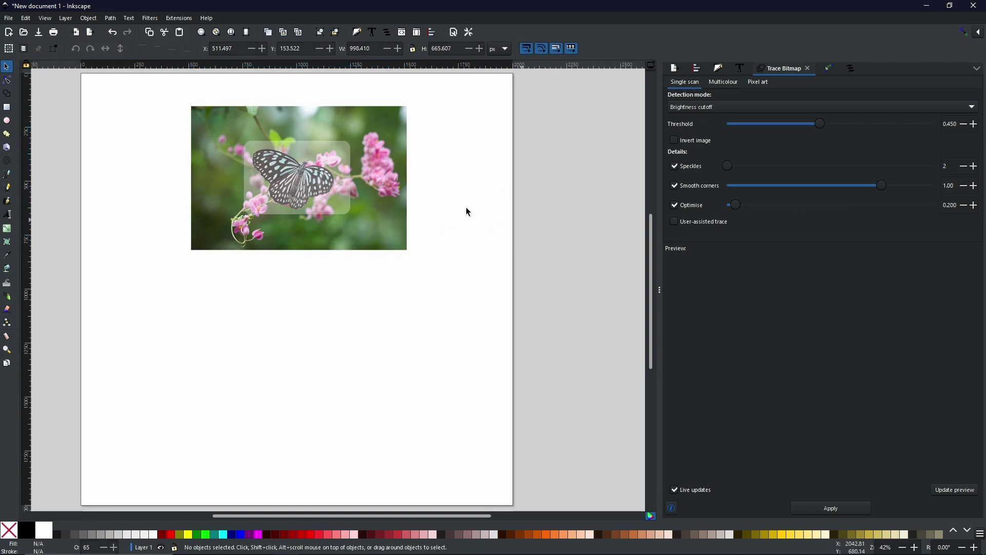
pyautogui.click(310, 189)
pyautogui.moveTo(310, 189); pyautogui.dragTo(559, 134)
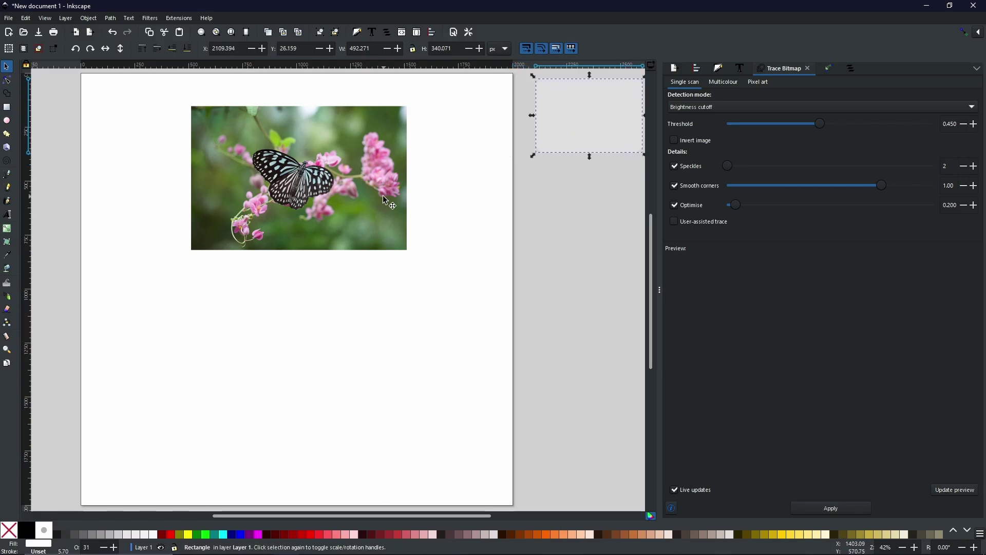
pyautogui.click(362, 196)
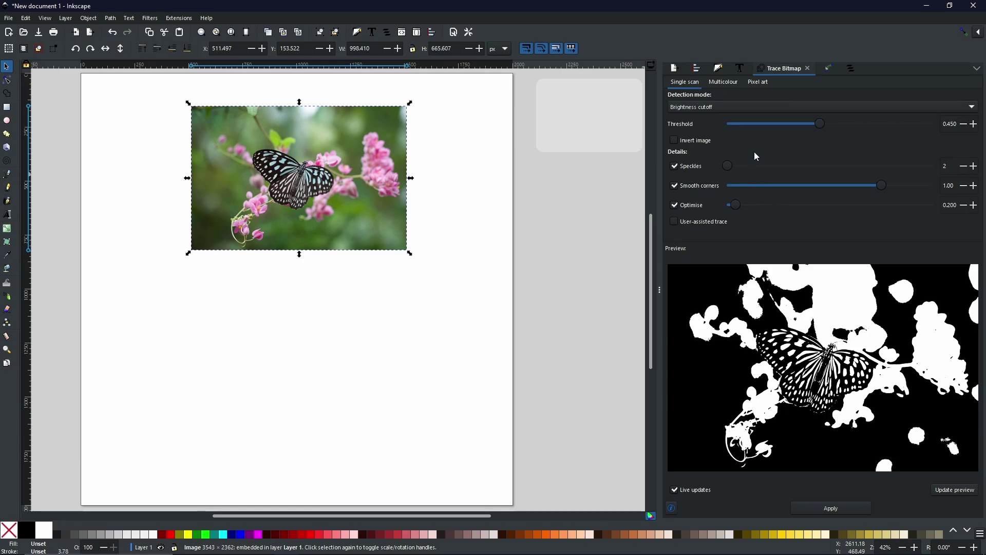
# Drag the Threshold slider to 0.237 so the preview background turns mostly white.
pyautogui.moveTo(818, 125)
pyautogui.mouseDown()
pyautogui.moveTo(740, 126)
pyautogui.moveTo(937, 127)
pyautogui.mouseUp()
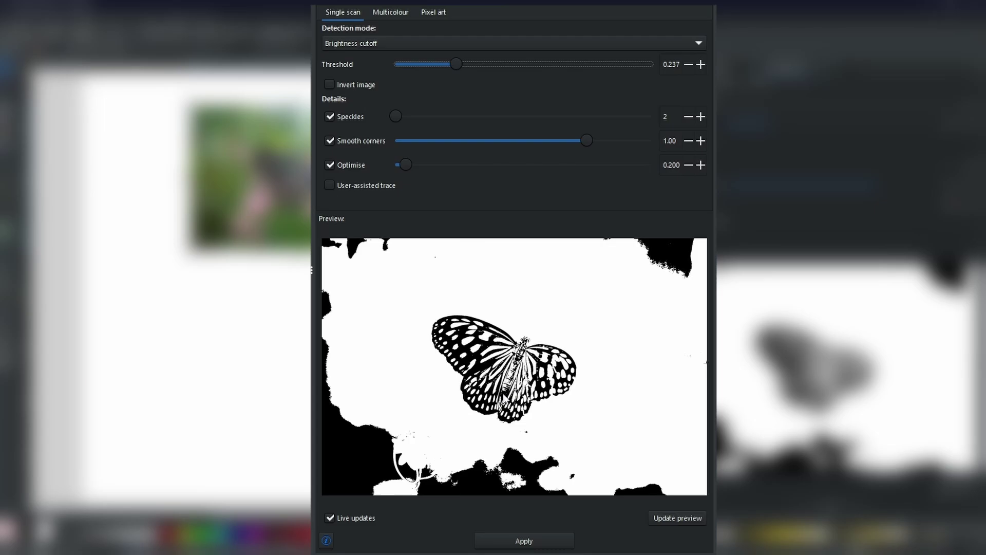
# Apply the single-scan trace and drag the resulting black path below the photo.
pyautogui.click(544, 533)
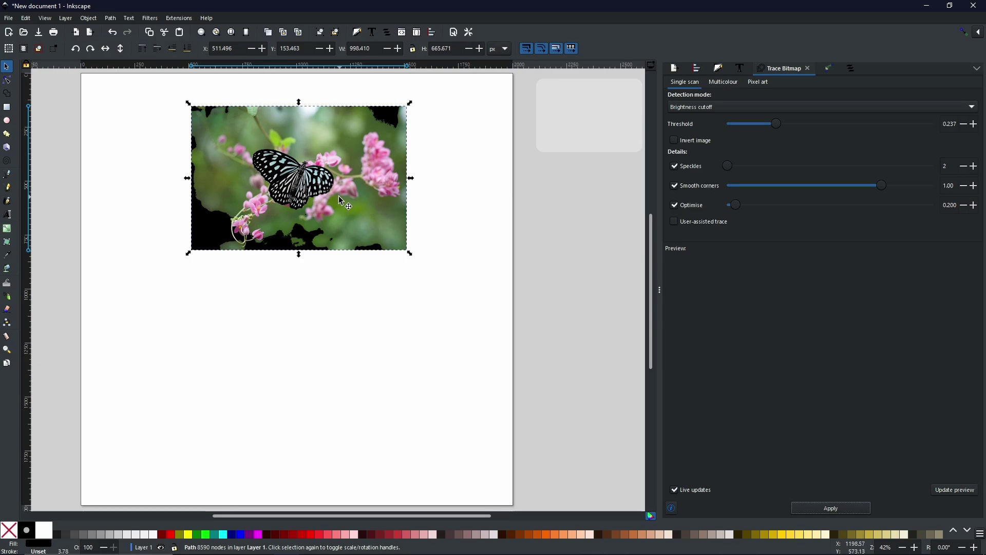
pyautogui.moveTo(293, 195); pyautogui.dragTo(295, 364)
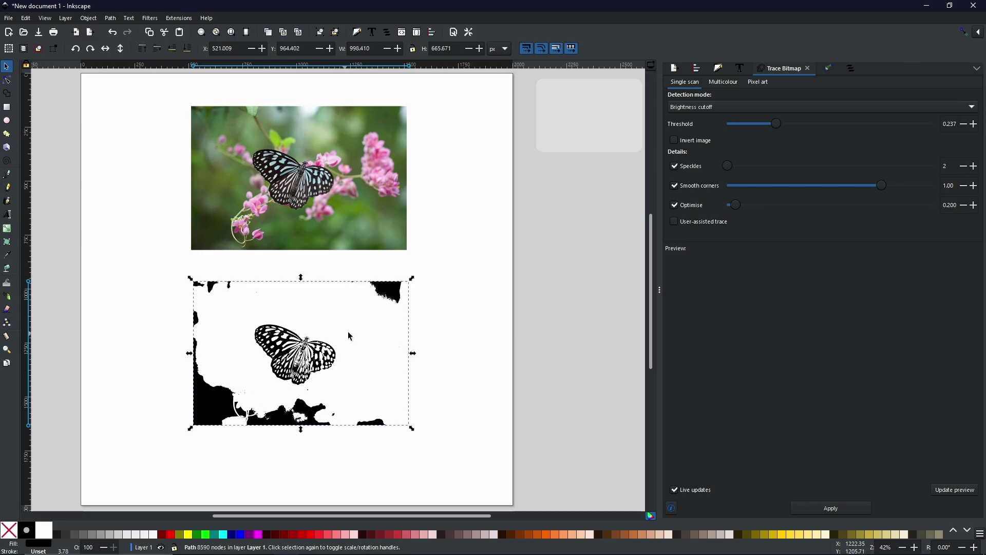
# Outline the butterfly with the Pen tool, intersect it with the trace, and move the cutout right.
pyautogui.click(8, 175)
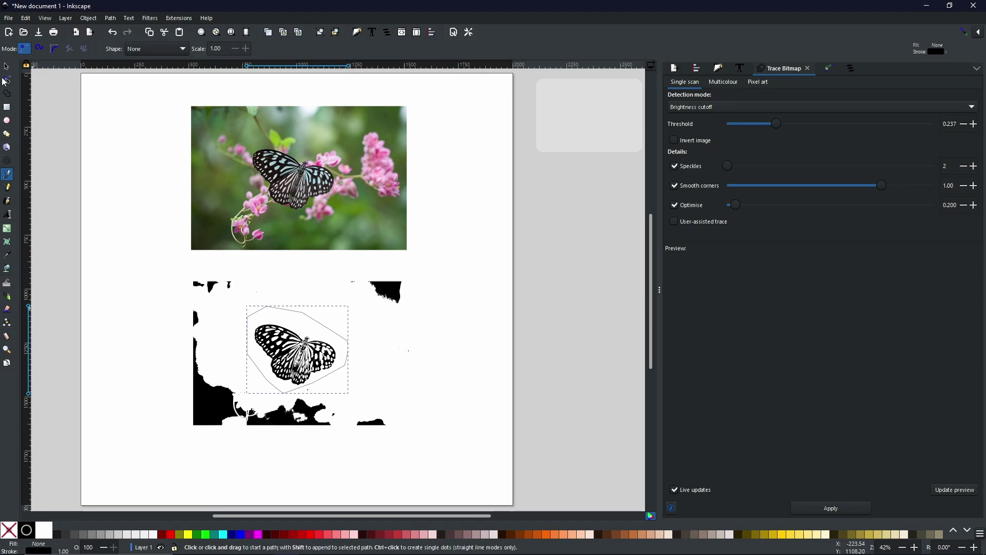
pyautogui.click(6, 66)
pyautogui.keyDown('shift'); pyautogui.click(315, 372); pyautogui.keyUp('shift')
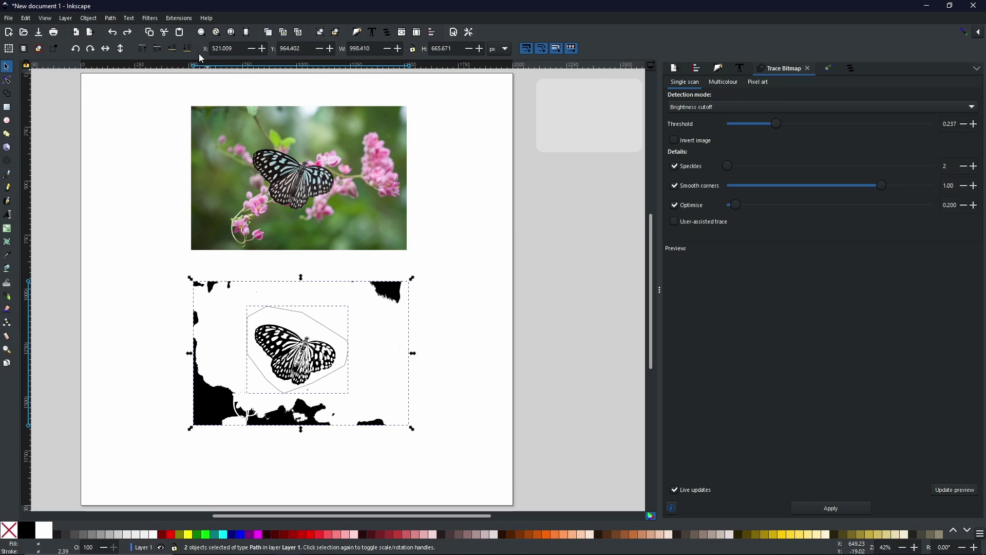
pyautogui.click(111, 18)
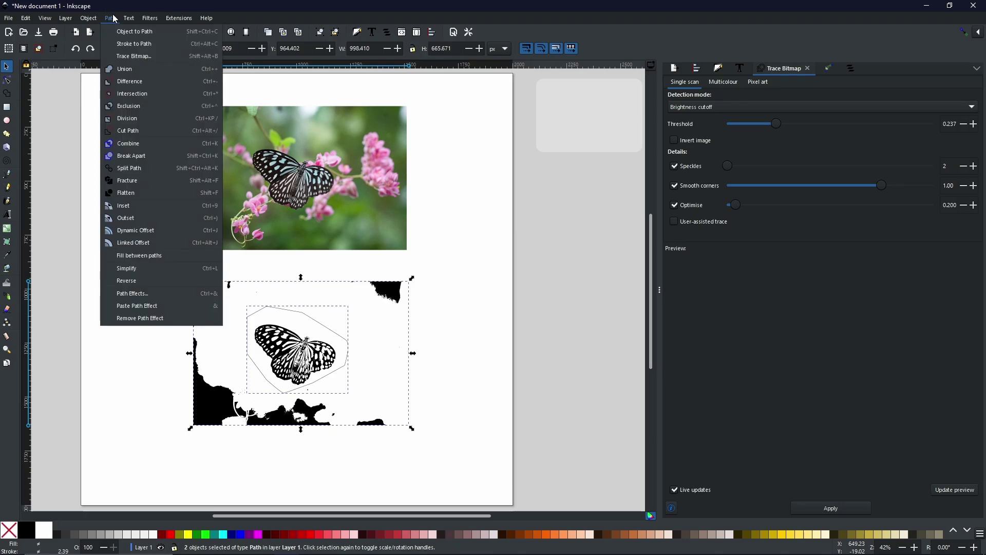
pyautogui.click(135, 95)
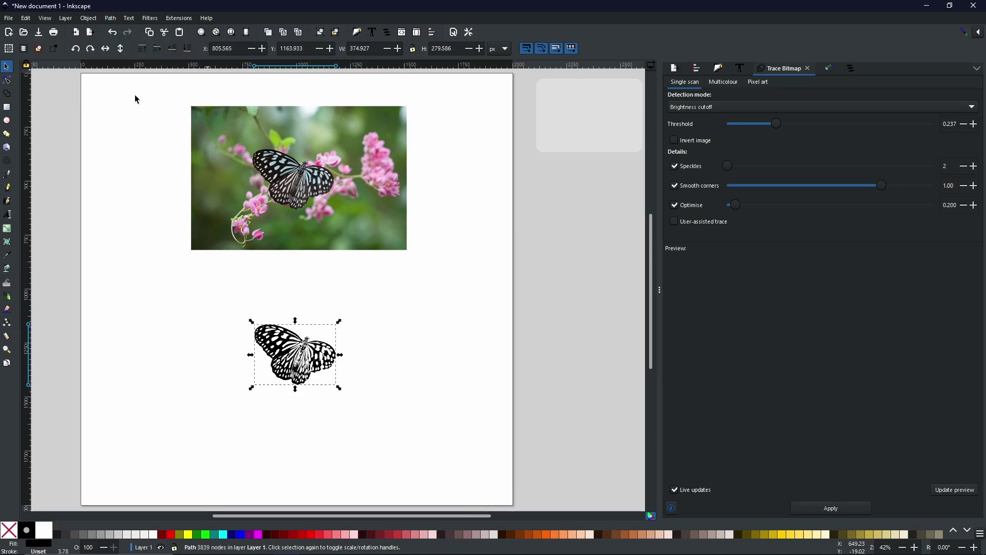
pyautogui.moveTo(309, 377)
pyautogui.mouseDown()
pyautogui.moveTo(487, 286)
pyautogui.moveTo(567, 263)
pyautogui.moveTo(577, 238)
pyautogui.moveTo(303, 205)
pyautogui.moveTo(499, 252)
pyautogui.moveTo(535, 229)
pyautogui.mouseUp()
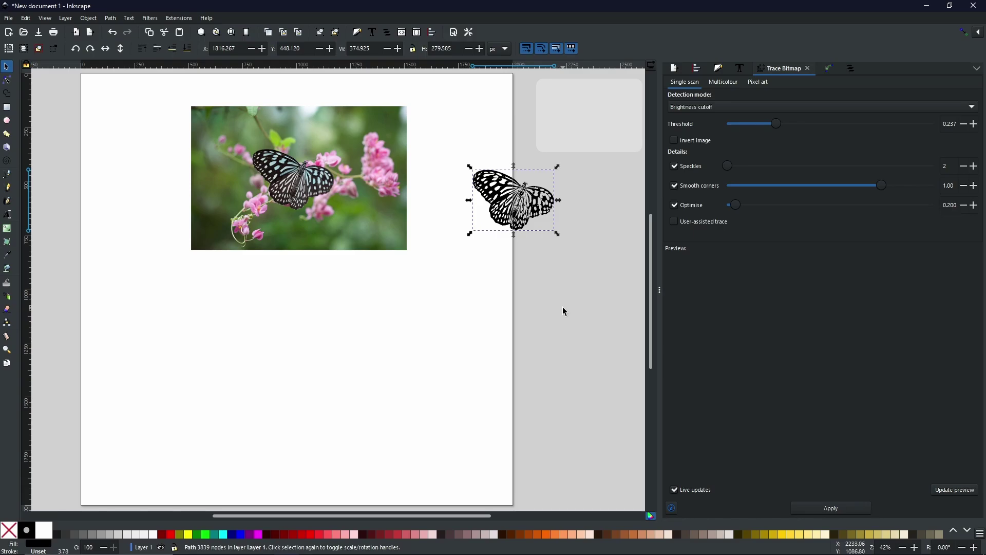
# Trace the photo with Edge detection at threshold 0.210.
pyautogui.press('Tab')
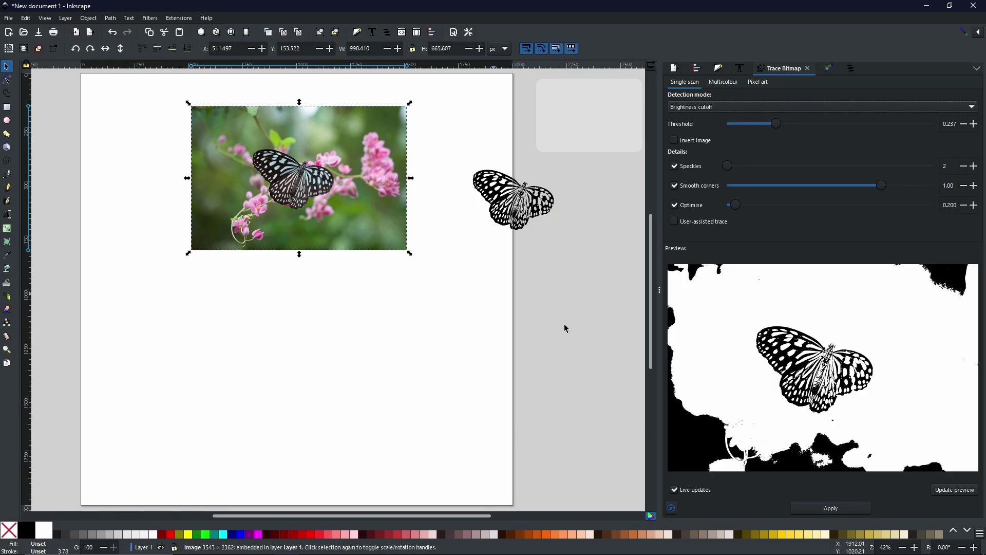
pyautogui.click(721, 106)
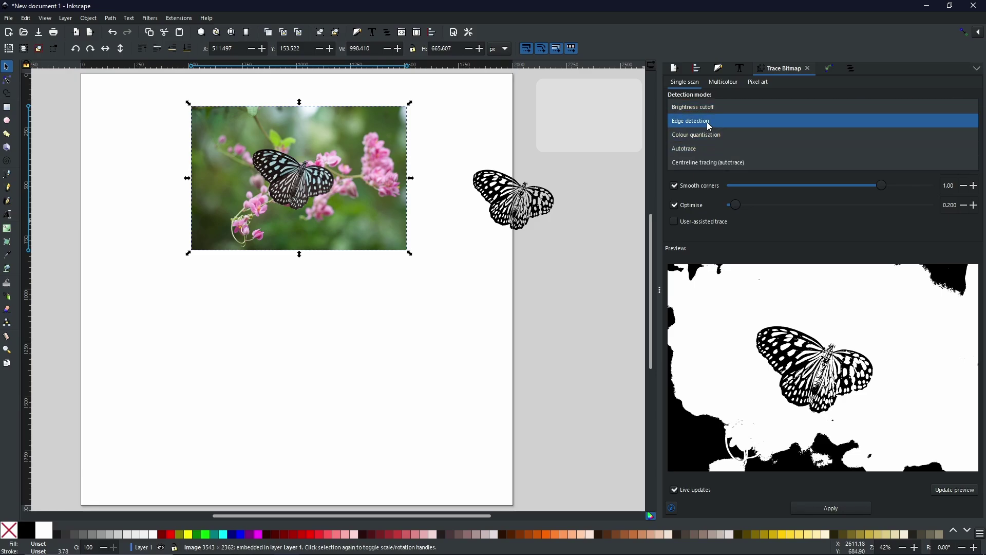
pyautogui.click(707, 121)
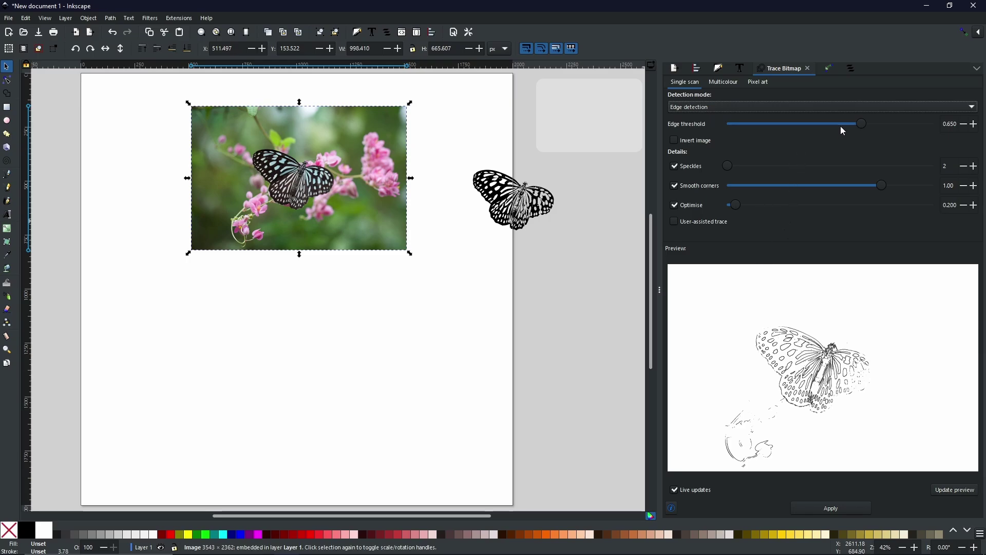
pyautogui.moveTo(859, 125); pyautogui.dragTo(769, 122)
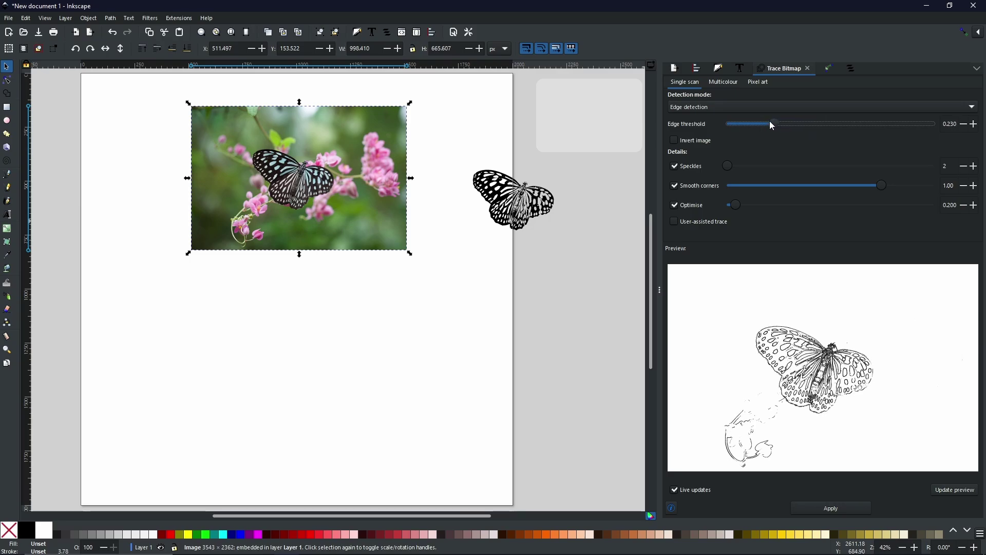
pyautogui.click(804, 507)
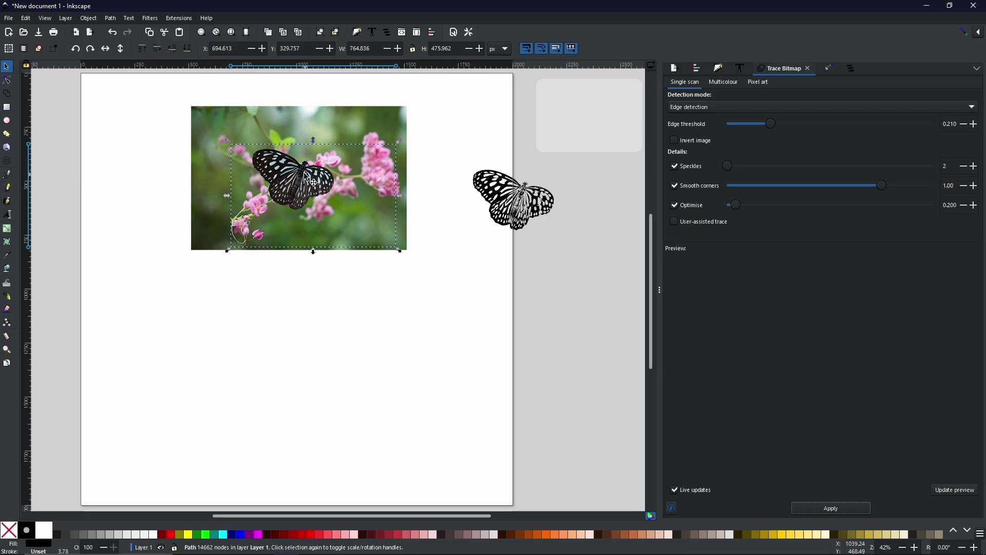
# Place the edge-detection outline below the solid butterfly cutout and reselect the photo.
pyautogui.moveTo(287, 204)
pyautogui.mouseDown()
pyautogui.moveTo(444, 307)
pyautogui.moveTo(503, 289)
pyautogui.mouseUp()
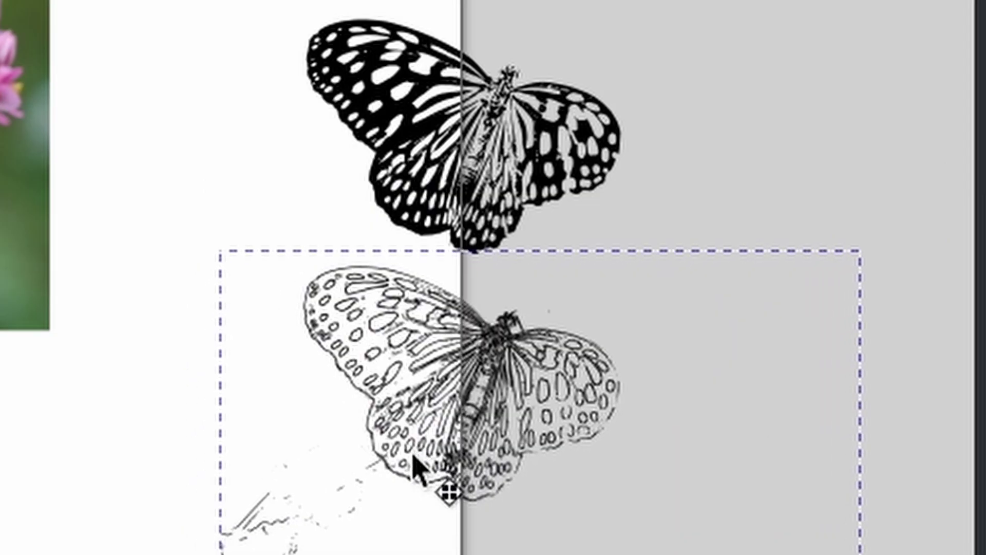
pyautogui.moveTo(416, 460)
pyautogui.mouseDown()
pyautogui.moveTo(356, 423)
pyautogui.moveTo(377, 422)
pyautogui.moveTo(389, 436)
pyautogui.mouseUp()
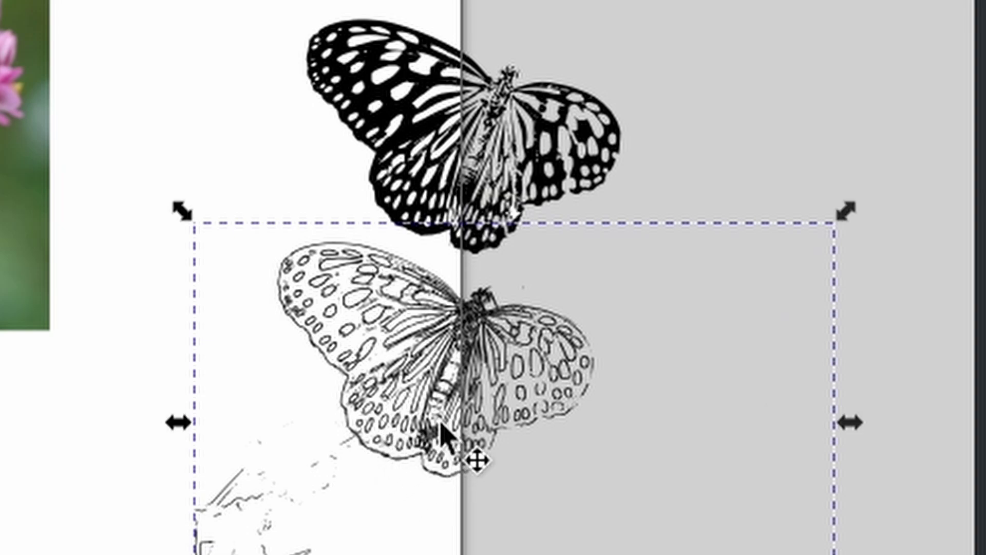
pyautogui.press('Tab')
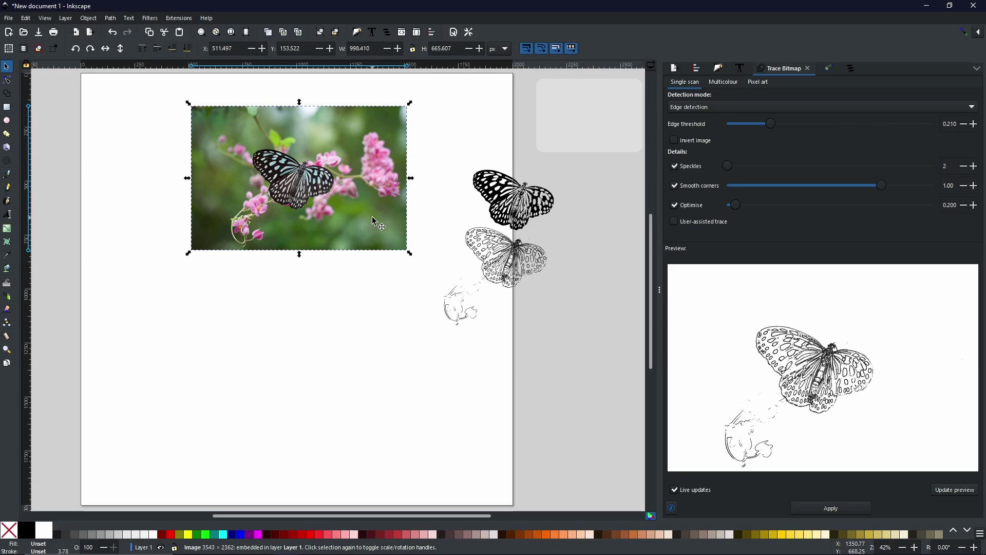
# Switch the detection mode to Autotrace with 14 filter iterations.
pyautogui.click(707, 109)
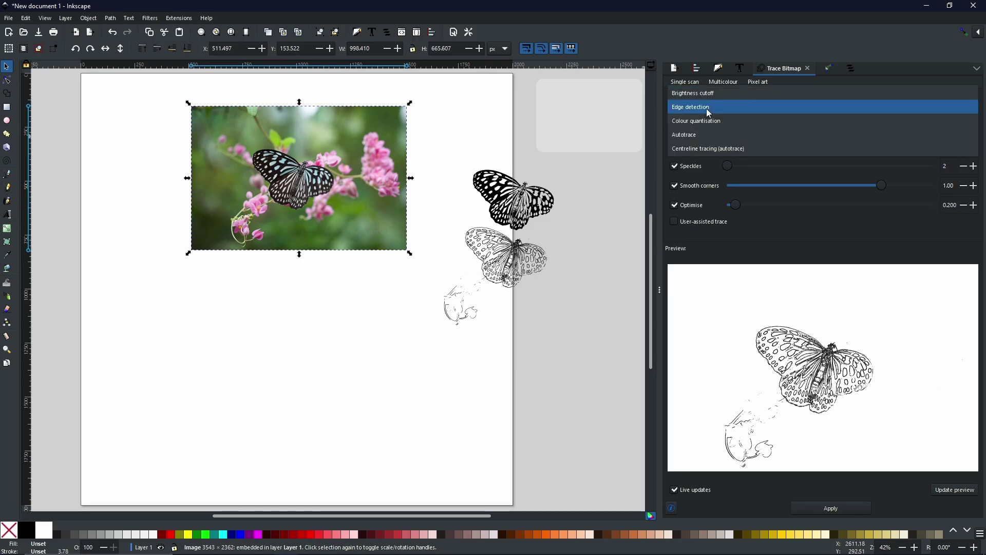
pyautogui.click(702, 135)
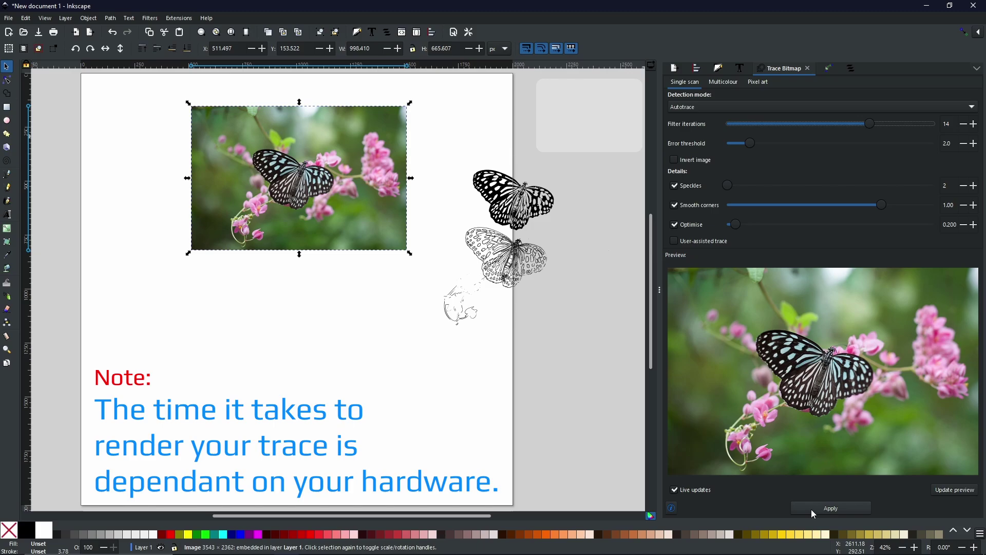
pyautogui.click(812, 509)
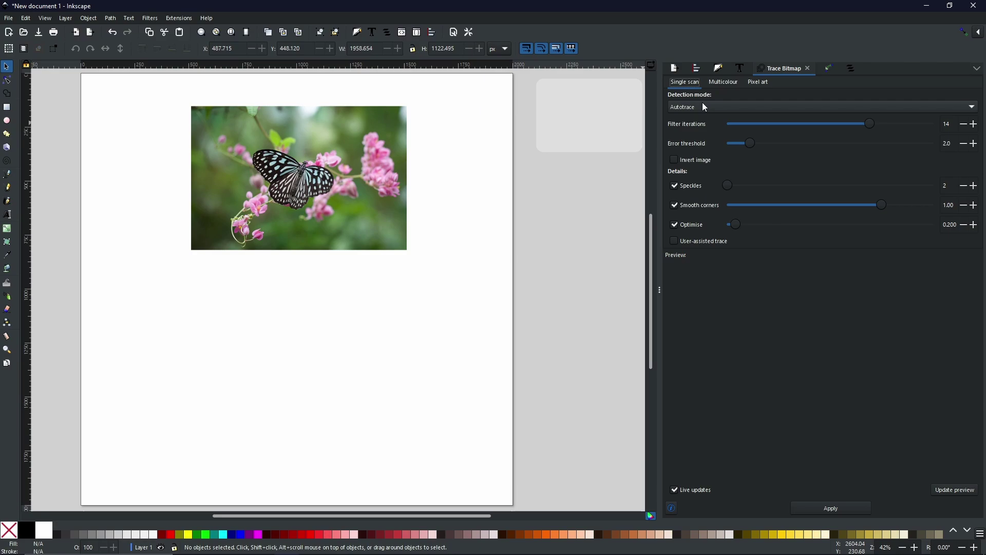
# In Multicolour, keep Brightness steps at 8 scans and enable Stack and Remove background.
pyautogui.click(724, 85)
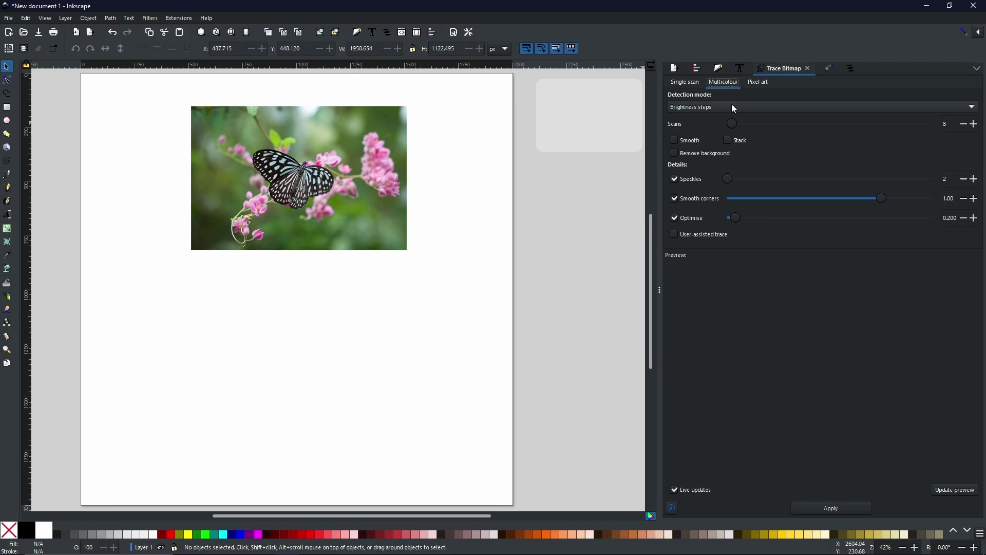
pyautogui.click(734, 107)
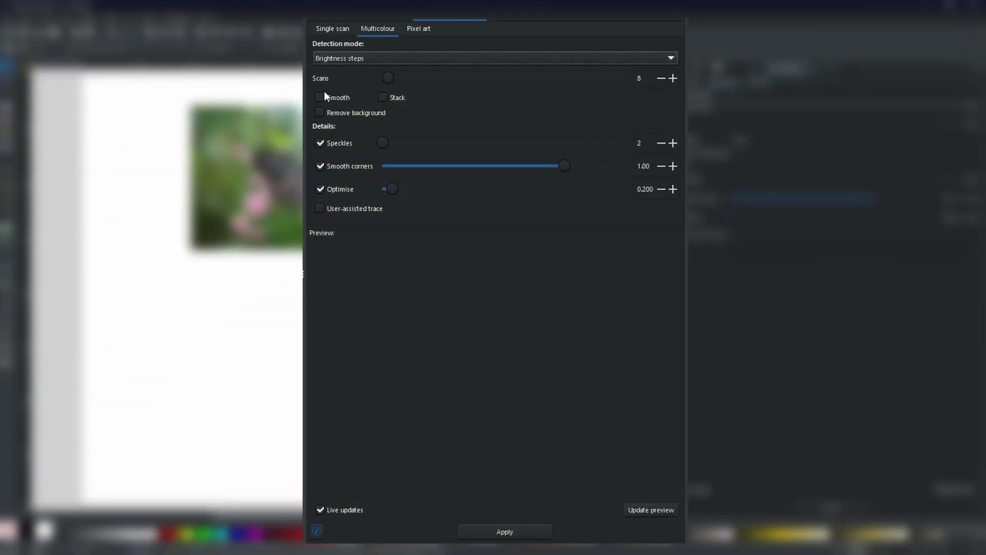
pyautogui.click(383, 97)
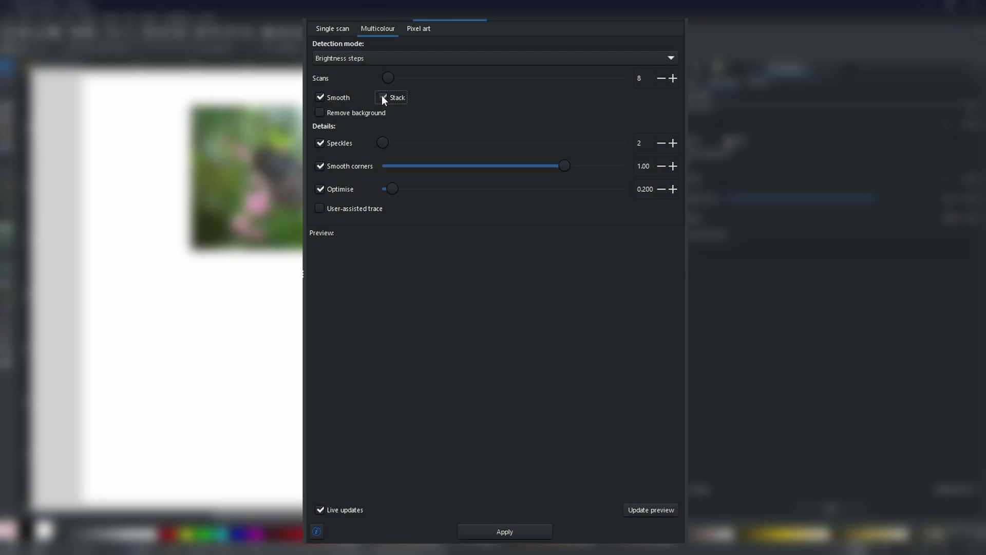
pyautogui.click(331, 113)
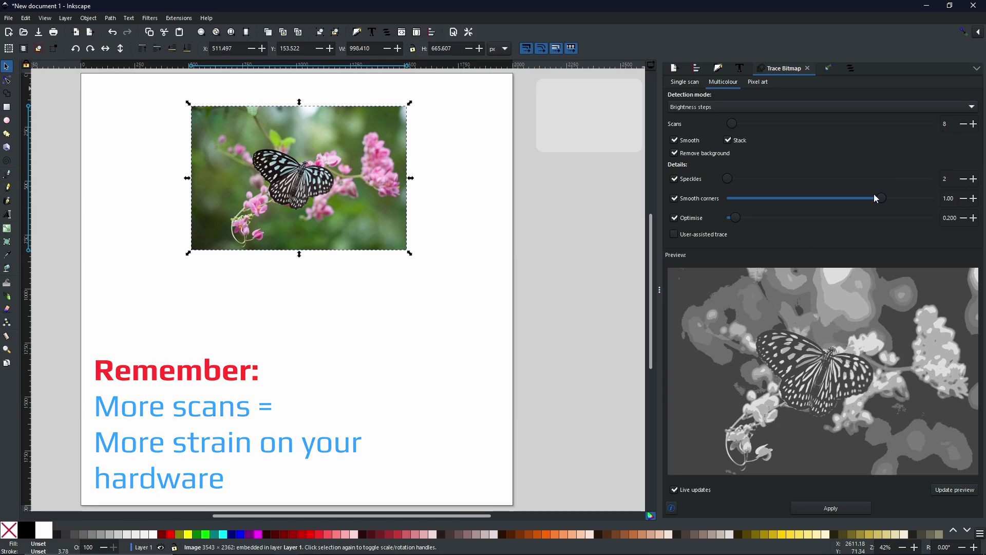
# Create the 8744-node grey multicolour trace beneath the photo and set Scans to 22.
pyautogui.click(817, 509)
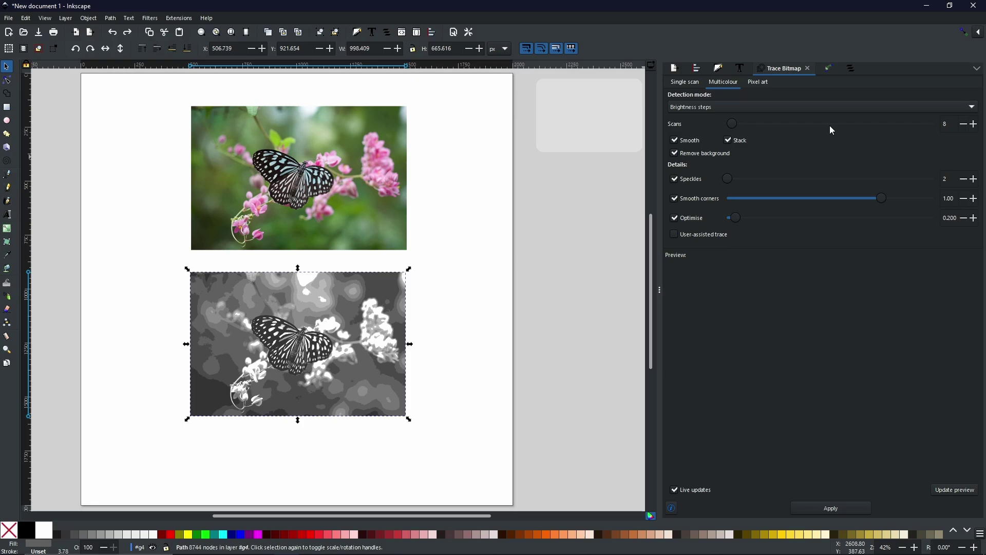
pyautogui.moveTo(831, 126); pyautogui.dragTo(932, 131)
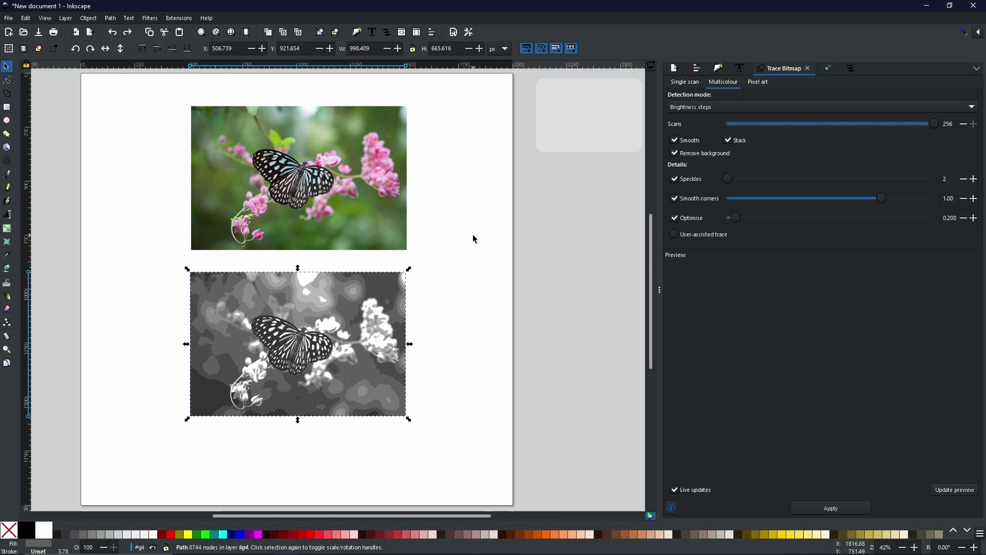
pyautogui.click(745, 123)
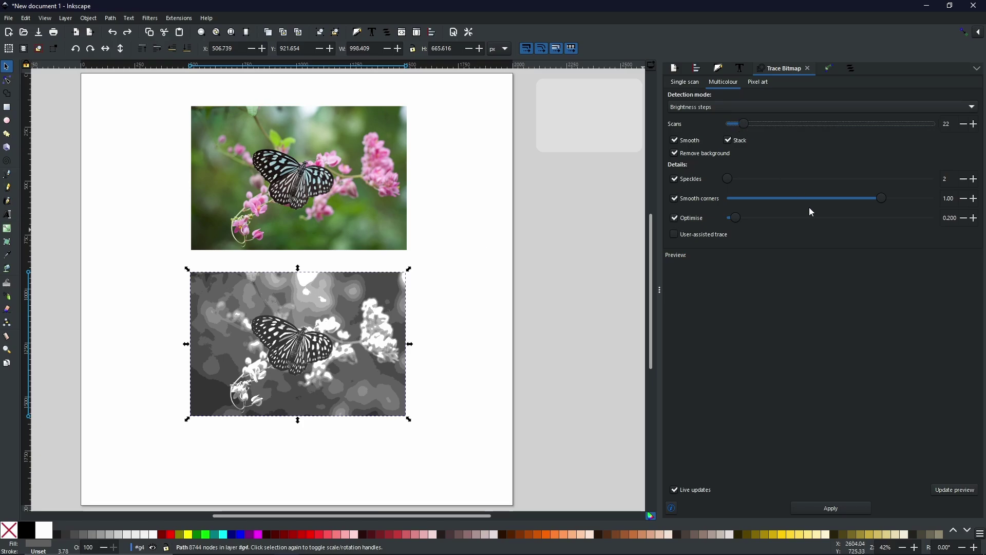
# Lower the scan count slightly and inspect the traced path's nodes with the Node tool.
pyautogui.moveTo(739, 127); pyautogui.dragTo(731, 125)
pyautogui.doubleClick(343, 356)
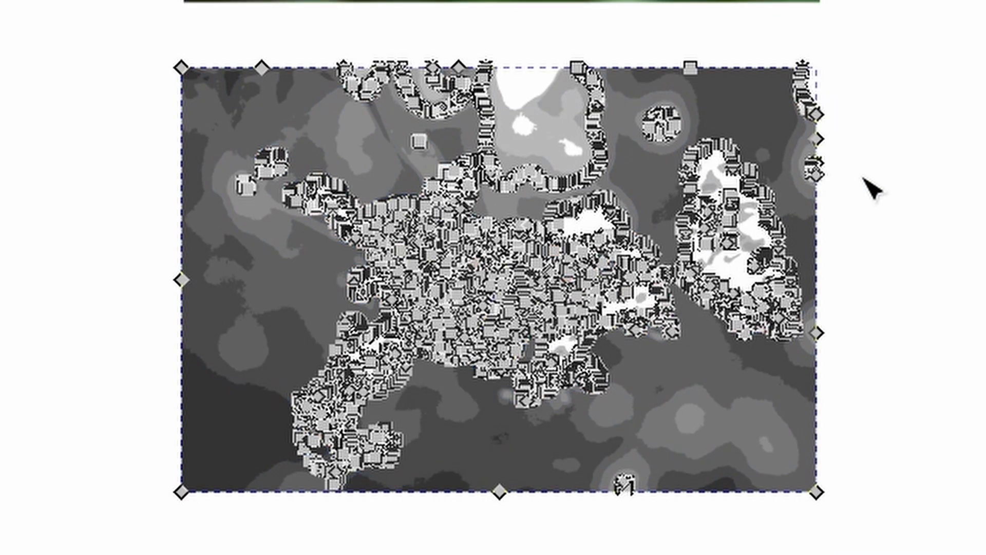
pyautogui.press('s')
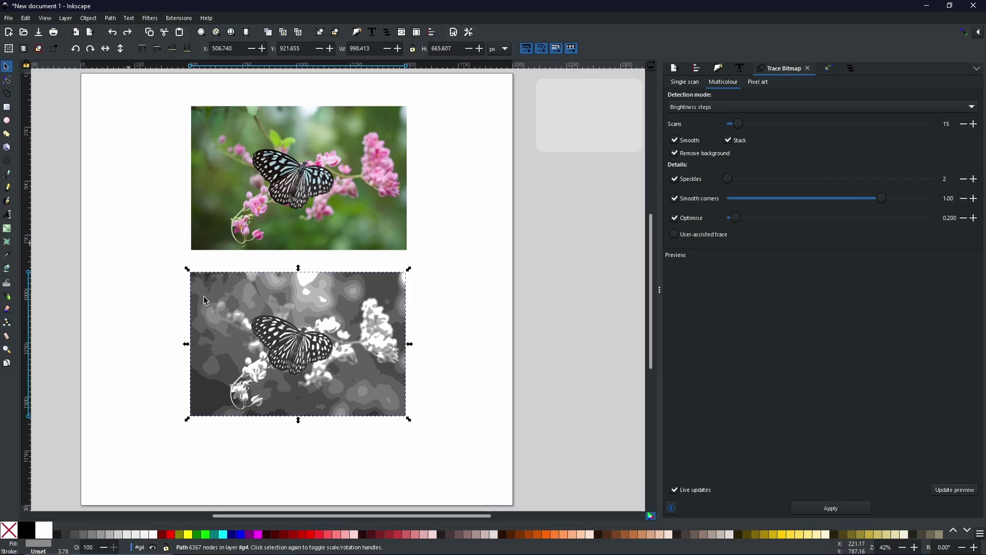
# Drag the seven stacked trace layers apart to separate spots around the page.
pyautogui.moveTo(374, 324)
pyautogui.mouseDown()
pyautogui.moveTo(490, 356)
pyautogui.moveTo(610, 284)
pyautogui.mouseUp()
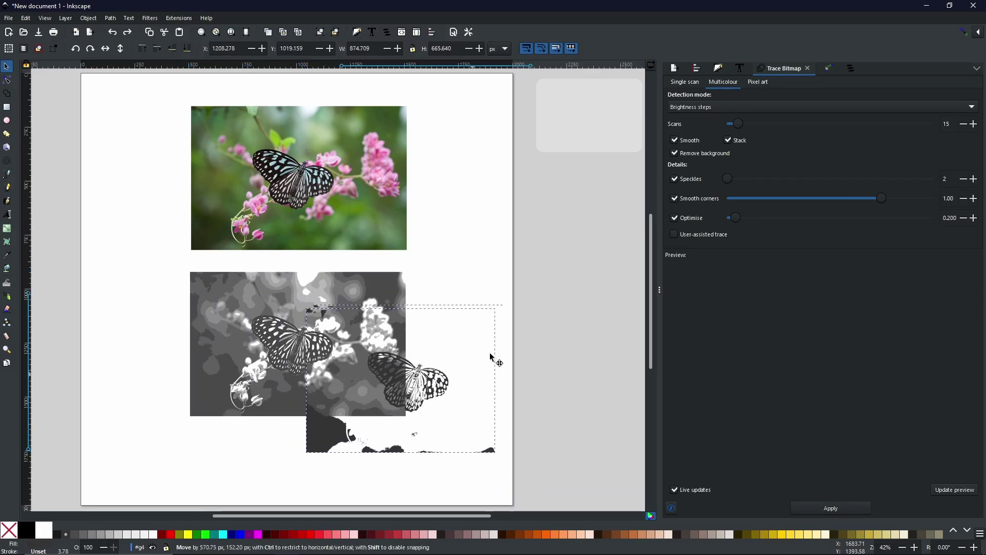
pyautogui.moveTo(358, 377); pyautogui.dragTo(492, 511)
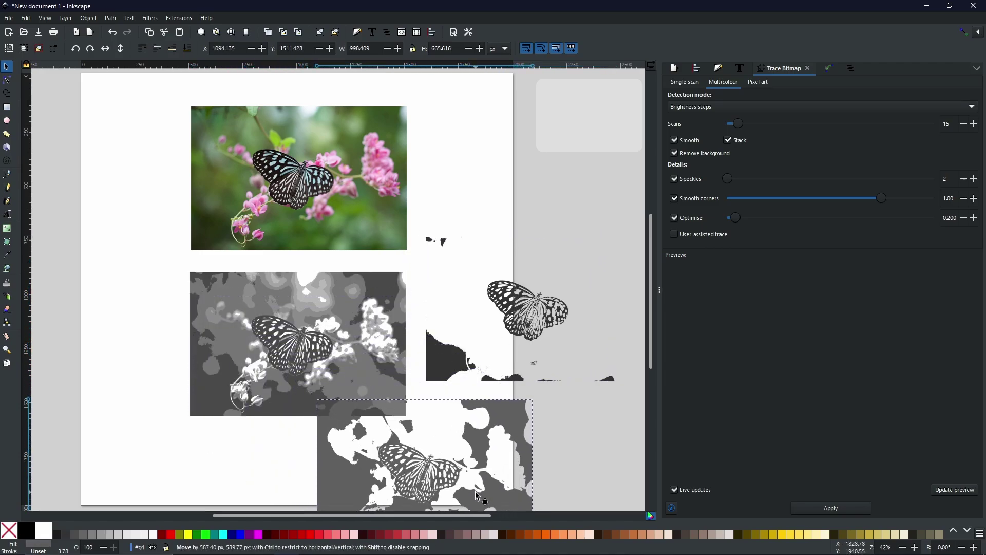
pyautogui.moveTo(283, 357)
pyautogui.mouseDown()
pyautogui.moveTo(252, 375)
pyautogui.moveTo(146, 509)
pyautogui.mouseUp()
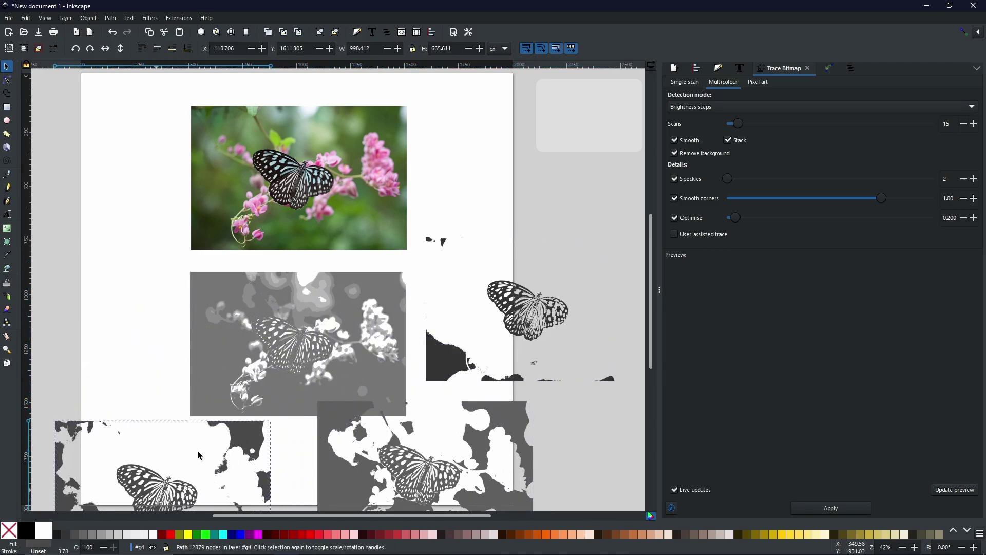
pyautogui.moveTo(381, 362)
pyautogui.mouseDown()
pyautogui.moveTo(162, 332)
pyautogui.moveTo(138, 319)
pyautogui.mouseUp()
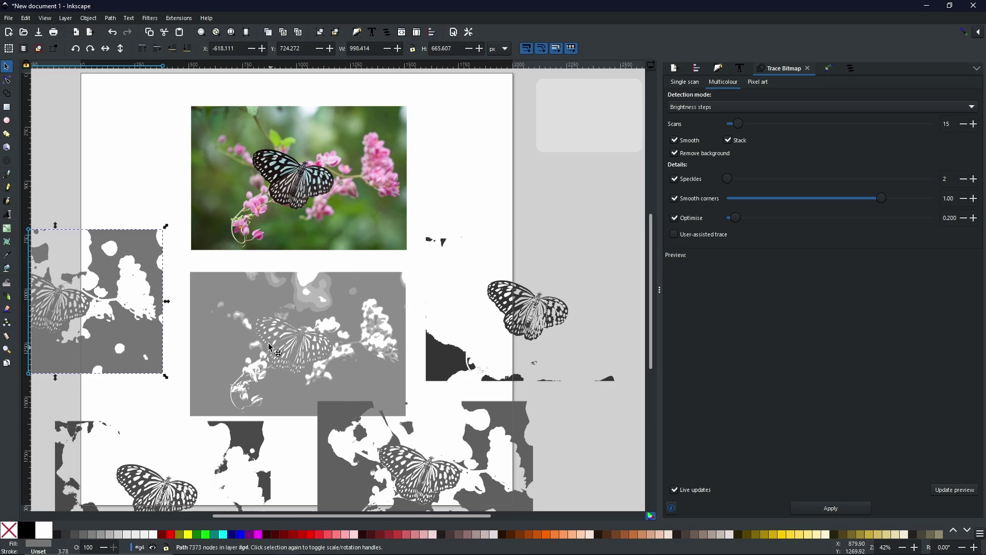
pyautogui.moveTo(269, 343)
pyautogui.mouseDown()
pyautogui.moveTo(92, 159)
pyautogui.moveTo(28, 140)
pyautogui.mouseUp()
pyautogui.moveTo(257, 357); pyautogui.dragTo(496, 168)
pyautogui.moveTo(306, 335)
pyautogui.mouseDown()
pyautogui.moveTo(278, 181)
pyautogui.moveTo(307, 323)
pyautogui.moveTo(303, 294)
pyautogui.moveTo(293, 311)
pyautogui.mouseUp()
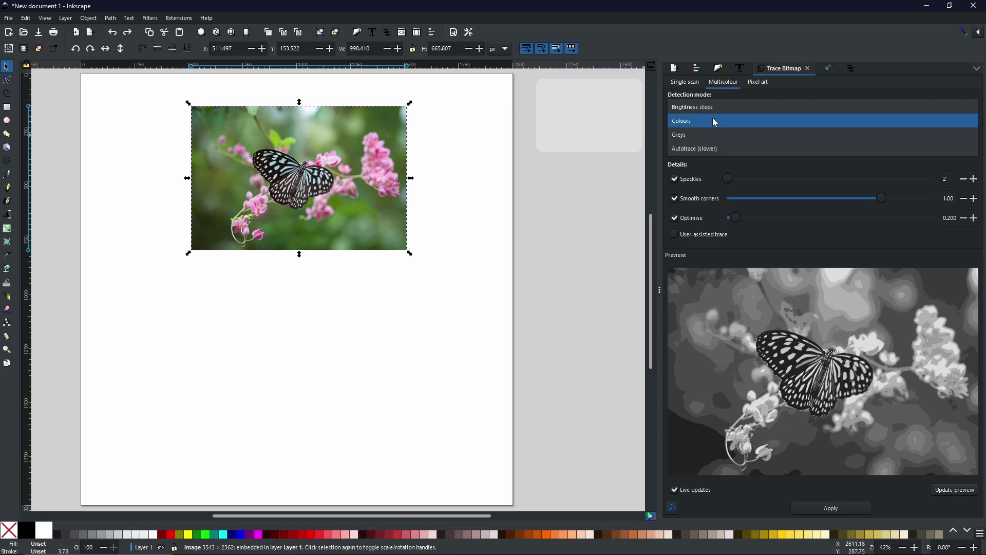
# Cycle the detection mode through Colours and Greys, ending on Autotrace (slower).
pyautogui.click(713, 119)
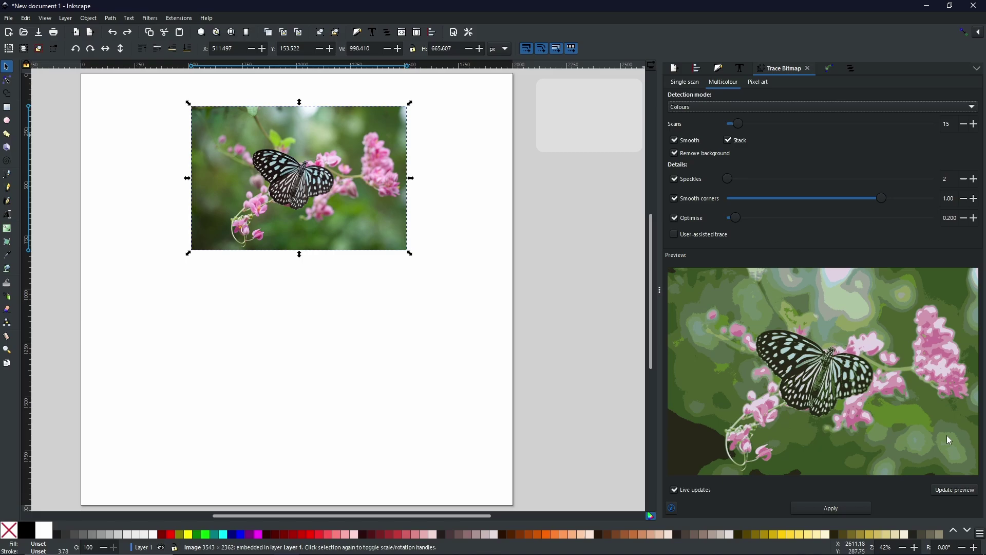
pyautogui.click(689, 106)
pyautogui.click(689, 125)
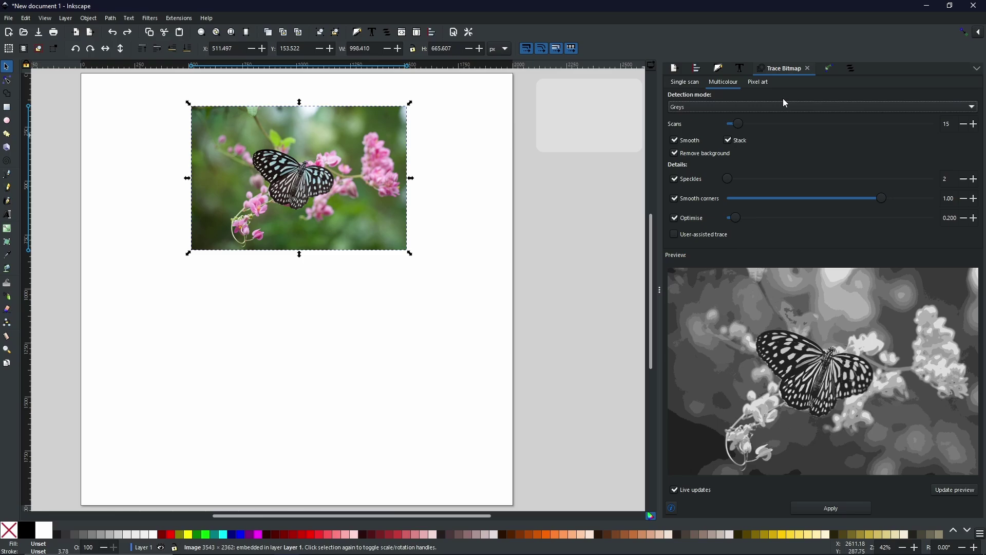
pyautogui.click(771, 107)
pyautogui.click(709, 120)
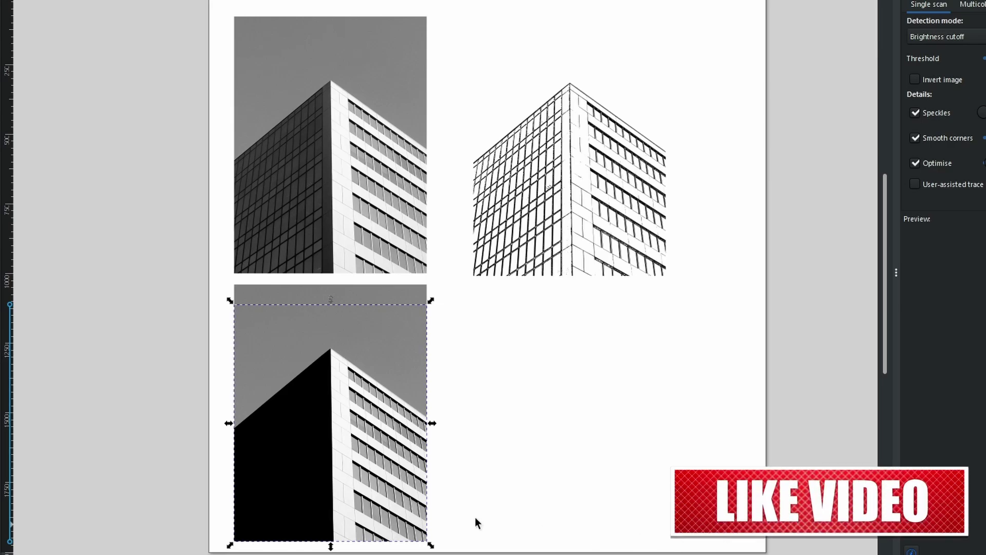
# Move the black building trace right of the lower photo, deselect it, and inspect the result.
pyautogui.moveTo(272, 443)
pyautogui.mouseDown()
pyautogui.moveTo(324, 395)
pyautogui.moveTo(516, 419)
pyautogui.mouseUp()
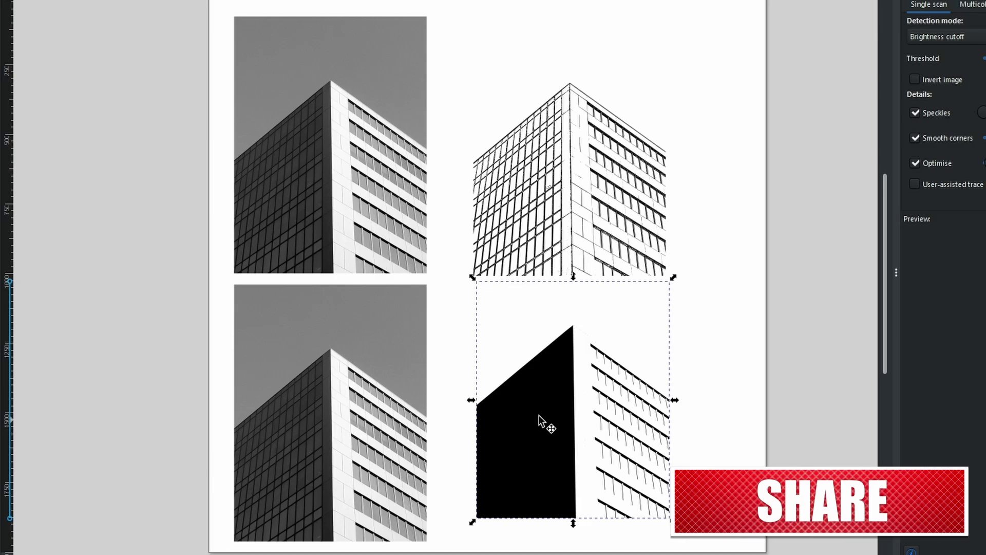
pyautogui.click(814, 397)
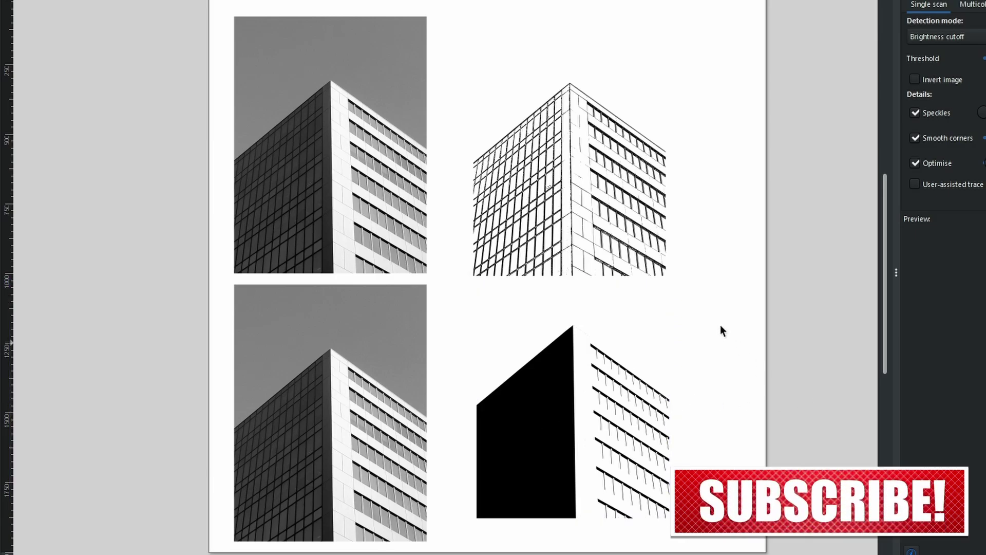
pyautogui.scroll(3, 590, 273)
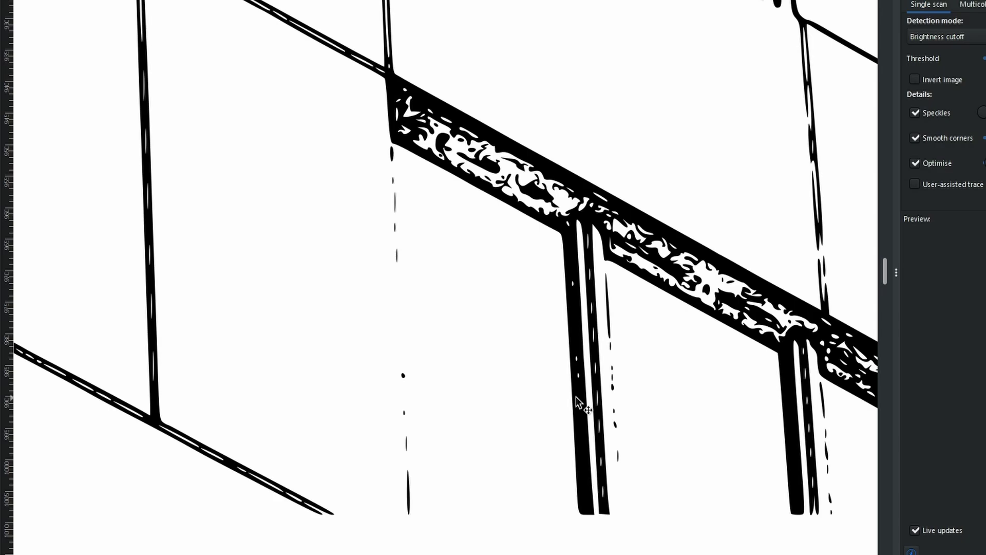
pyautogui.scroll(-10, 600, 424)
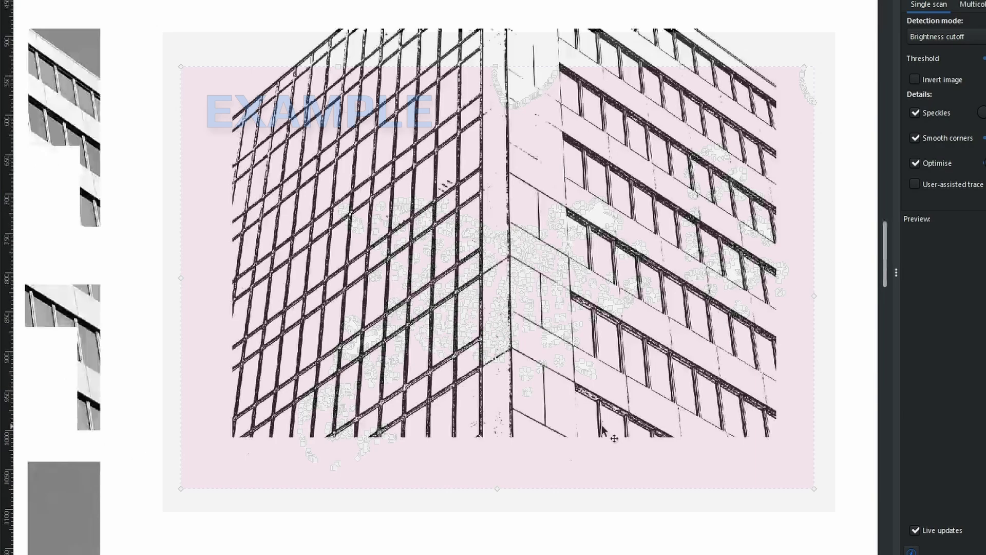
pyautogui.scroll(-10, 493, 278)
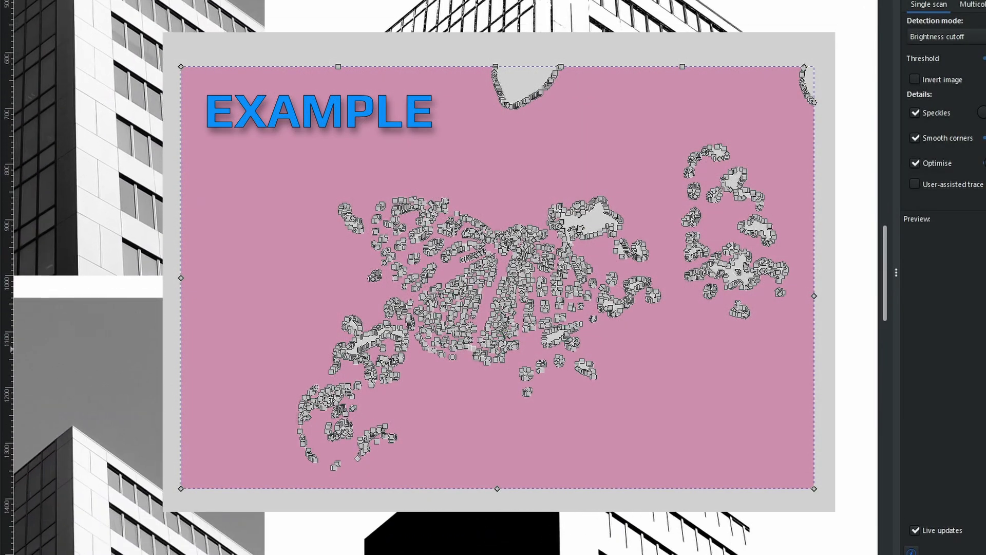
pyautogui.scroll(-2, 493, 277)
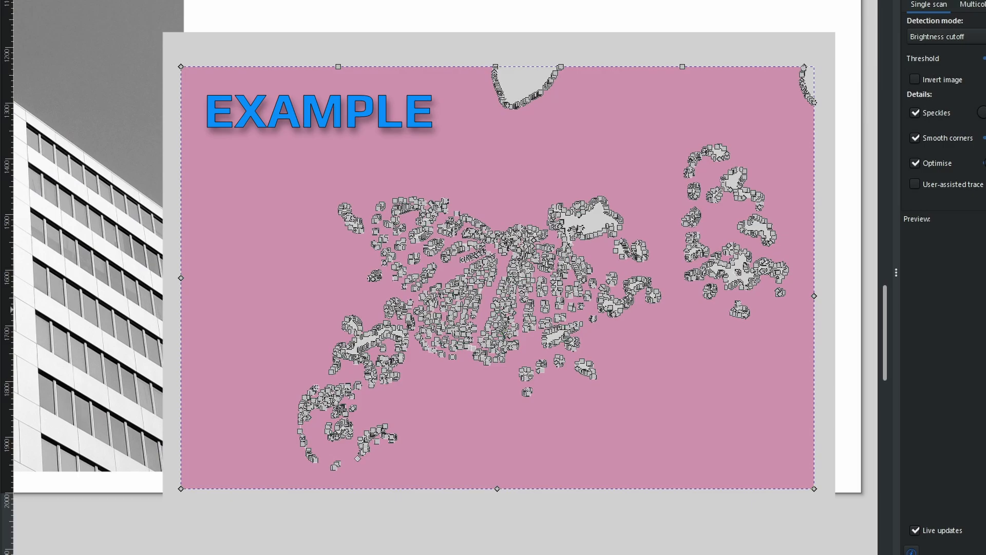
pyautogui.scroll(5, 493, 278)
pyautogui.scroll(2, 538, 307)
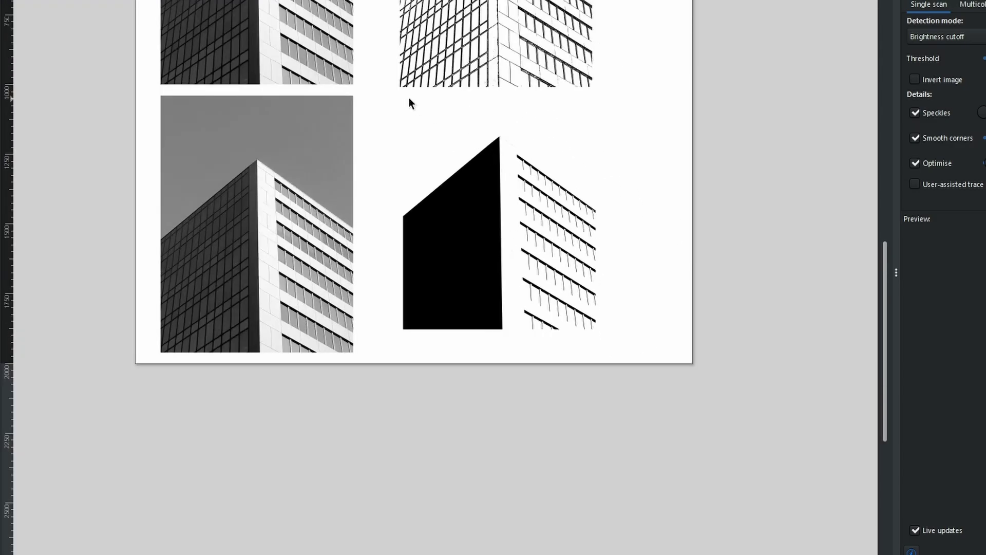
pyautogui.moveTo(410, 101); pyautogui.dragTo(513, 289)
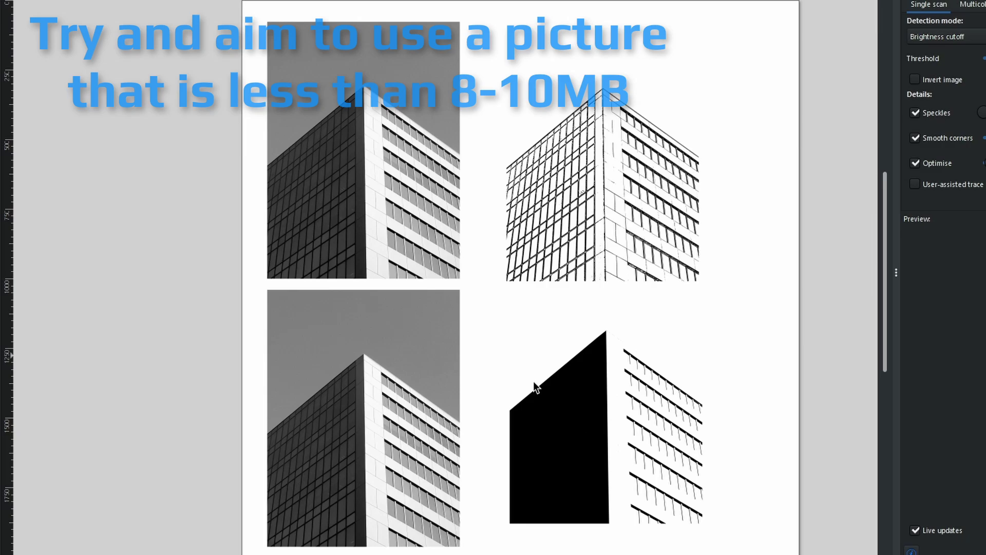
# Select the black building trace.
pyautogui.click(585, 442)
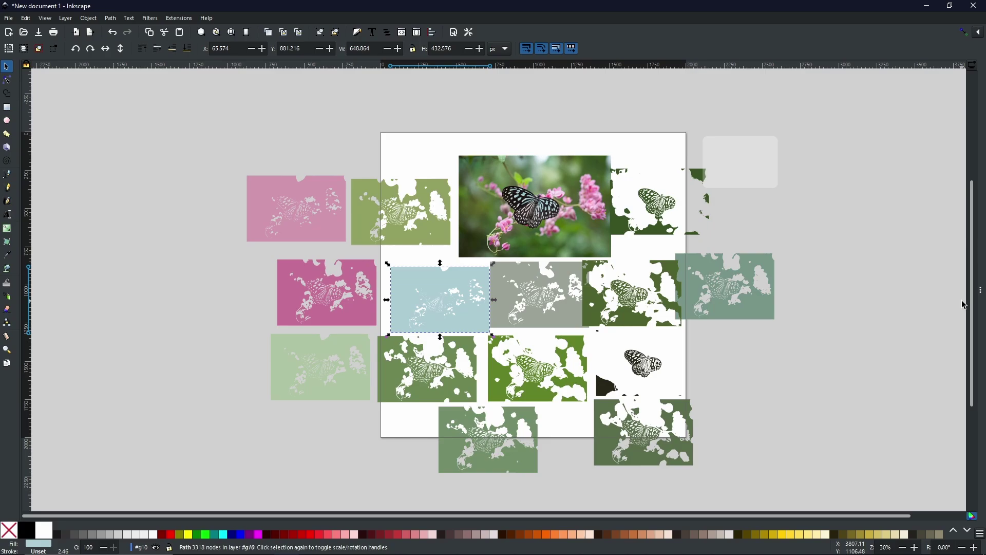
# Zoom in on the butterfly photo and its surrounding recoloured trace layers.
pyautogui.scroll(3, 561, 174)
pyautogui.doubleClick(580, 260)
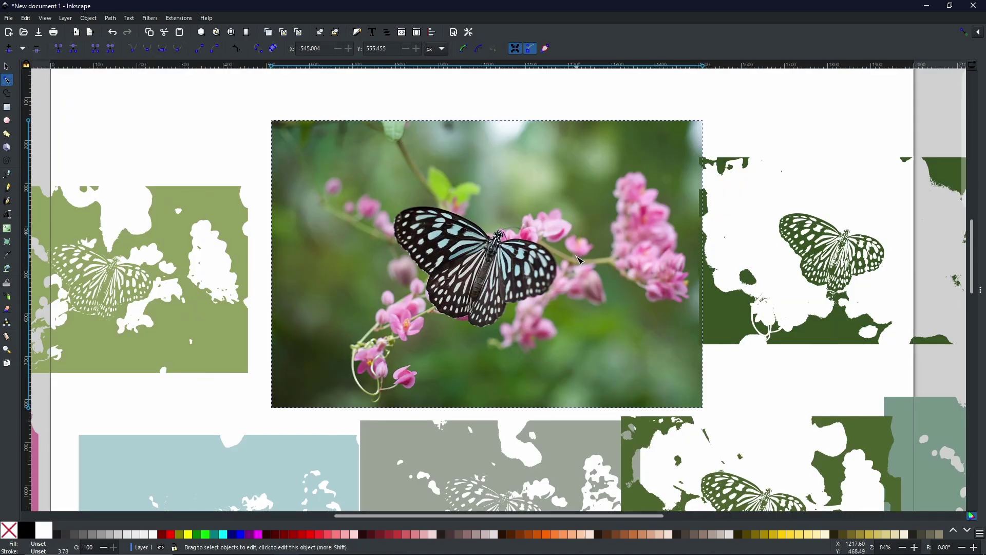